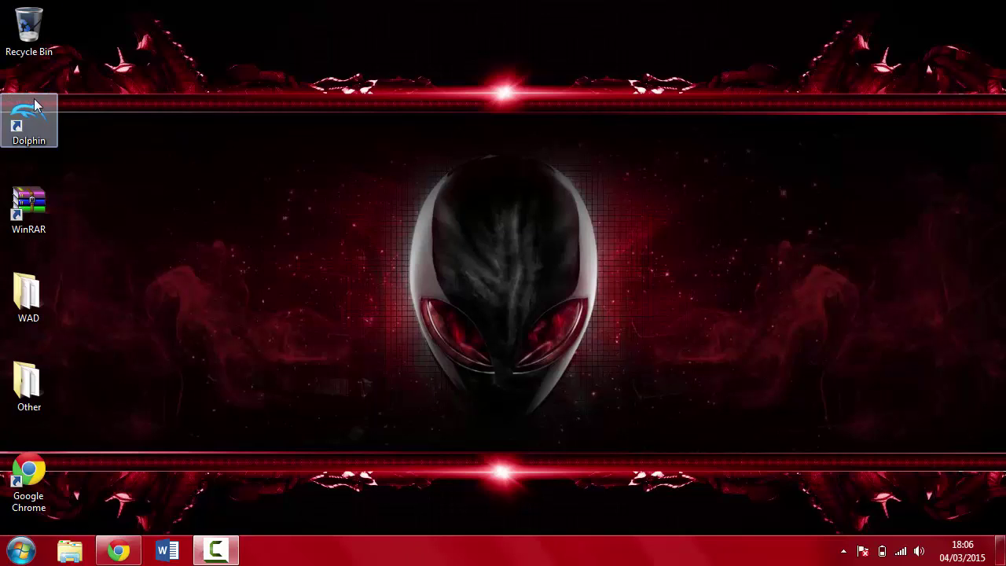
{"action": "double_click", "coordinate": [29, 126]}
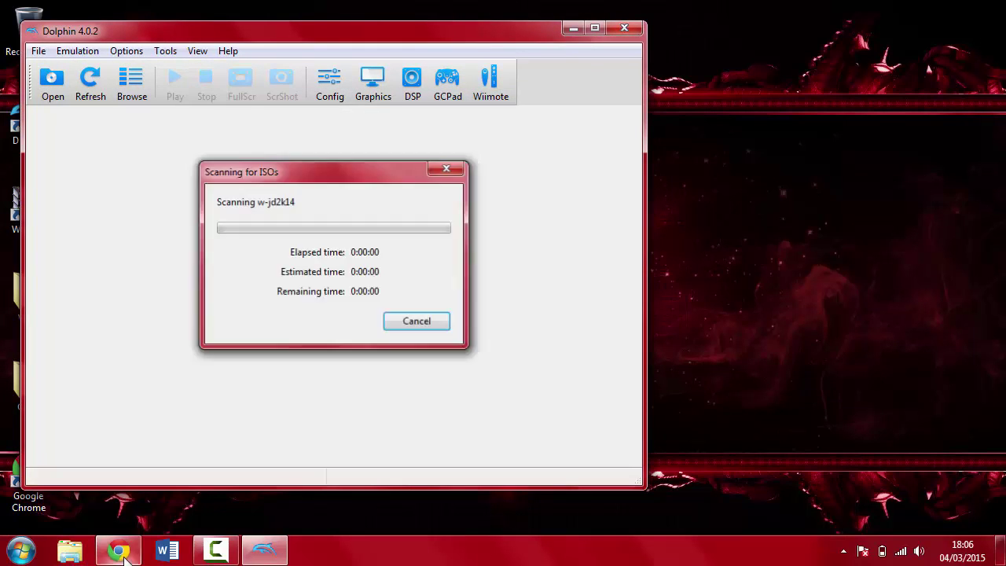
{"action": "mouse_move", "coordinate": [123, 556]}
{"action": "left_click", "coordinate": [624, 28]}
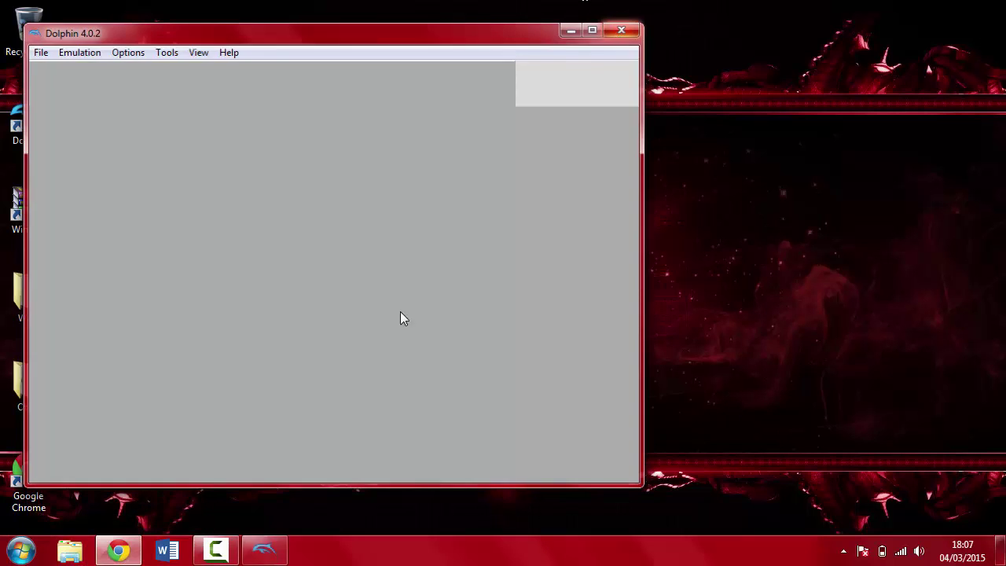
Switch to Chrome and bring the download section of the Razer Cortex: Game Booster page into view.
{"action": "left_click", "coordinate": [122, 554]}
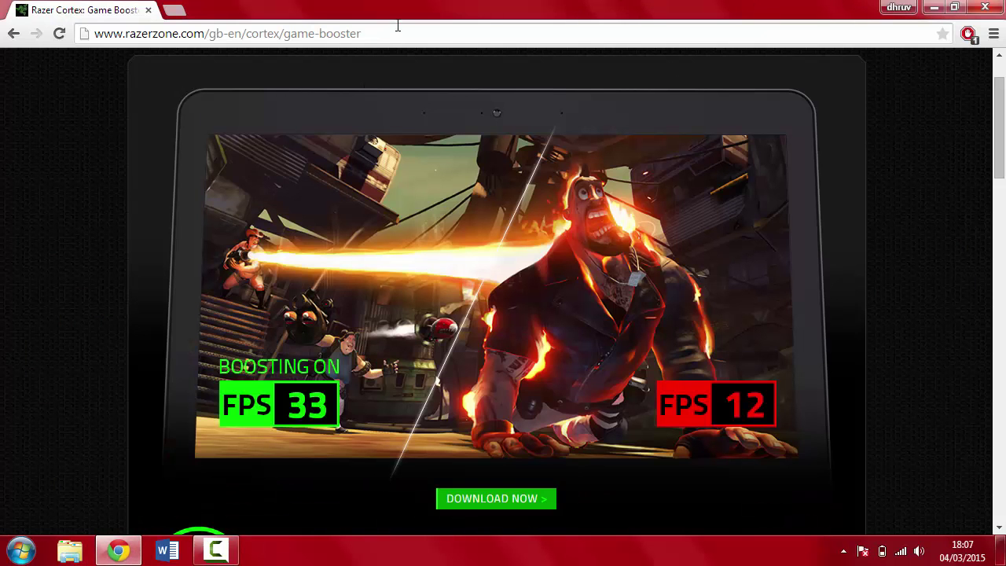
{"action": "left_click", "coordinate": [94, 31]}
{"action": "left_click_drag", "start_coordinate": [94, 31], "coordinate": [325, 33]}
{"action": "scroll", "coordinate": [481, 289], "scroll_direction": "down", "scroll_amount": 3}
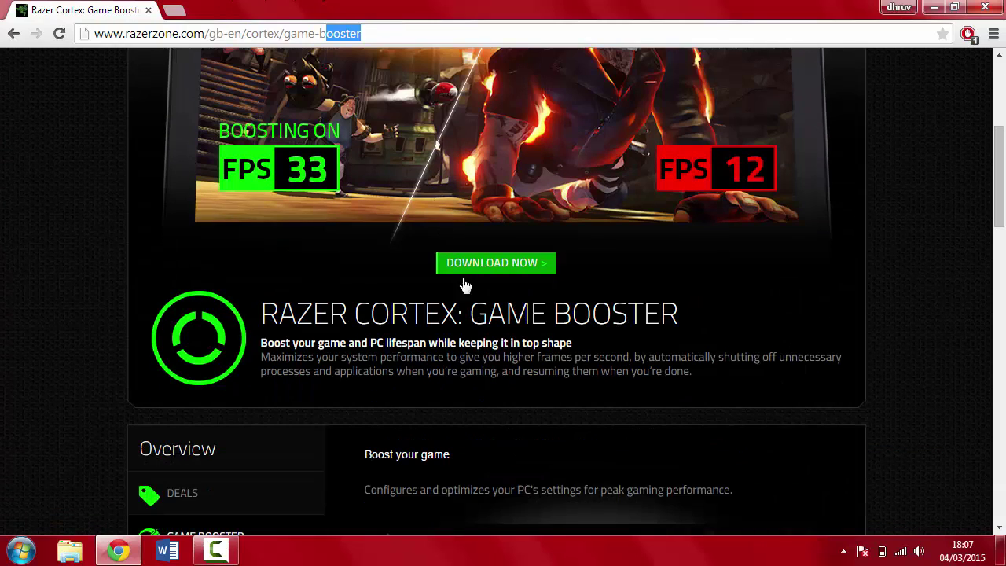
{"action": "left_click", "coordinate": [965, 251]}
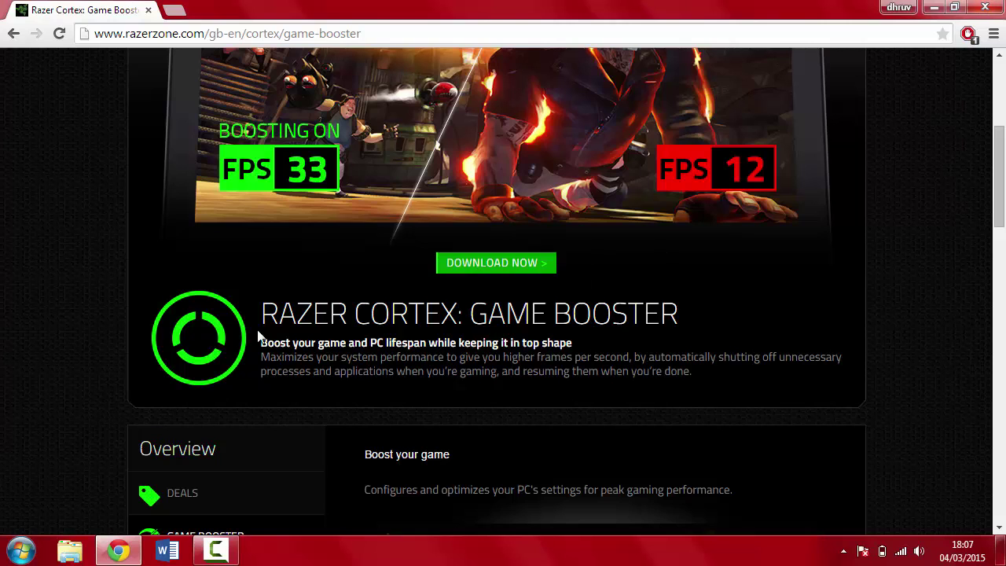
Examine the Game Booster page's description and its sections on boosting games and speeding up game loading times.
{"action": "scroll", "coordinate": [393, 207], "scroll_direction": "up", "scroll_amount": 2}
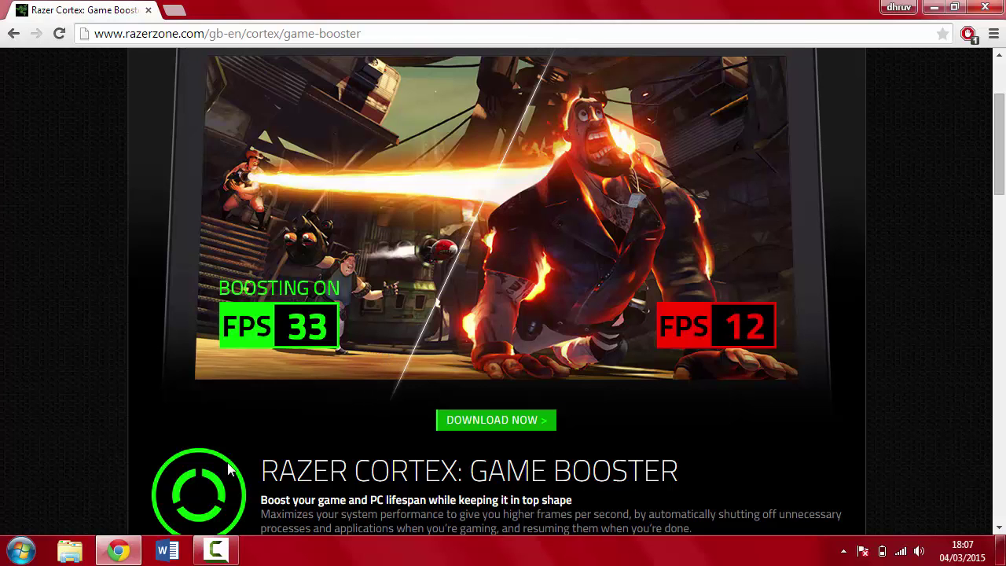
{"action": "scroll", "coordinate": [458, 394], "scroll_direction": "up", "scroll_amount": 2}
{"action": "scroll", "coordinate": [302, 265], "scroll_direction": "down", "scroll_amount": 2}
{"action": "scroll", "coordinate": [385, 263], "scroll_direction": "up", "scroll_amount": 2}
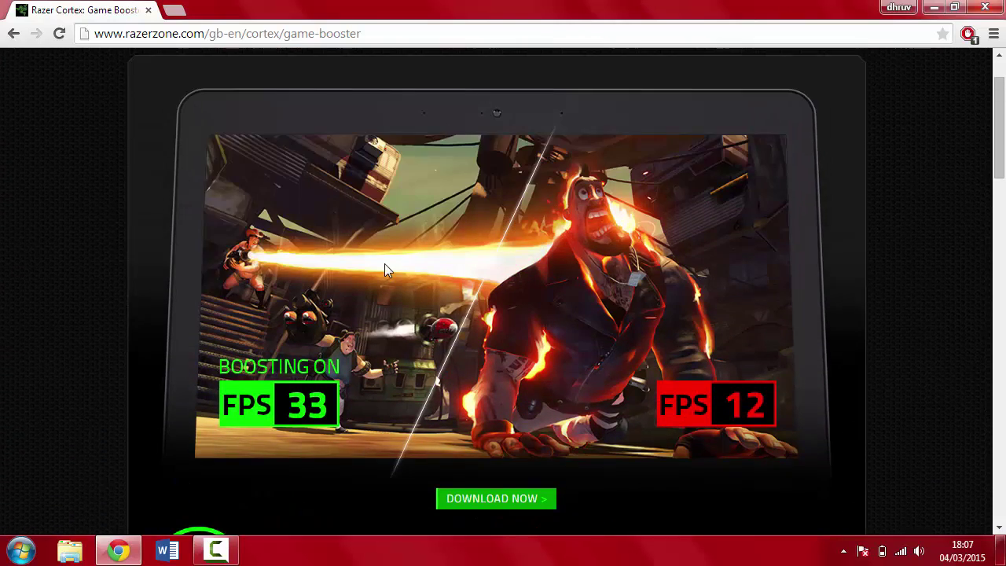
{"action": "scroll", "coordinate": [385, 263], "scroll_direction": "down", "scroll_amount": 5}
{"action": "scroll", "coordinate": [385, 263], "scroll_direction": "down", "scroll_amount": 10}
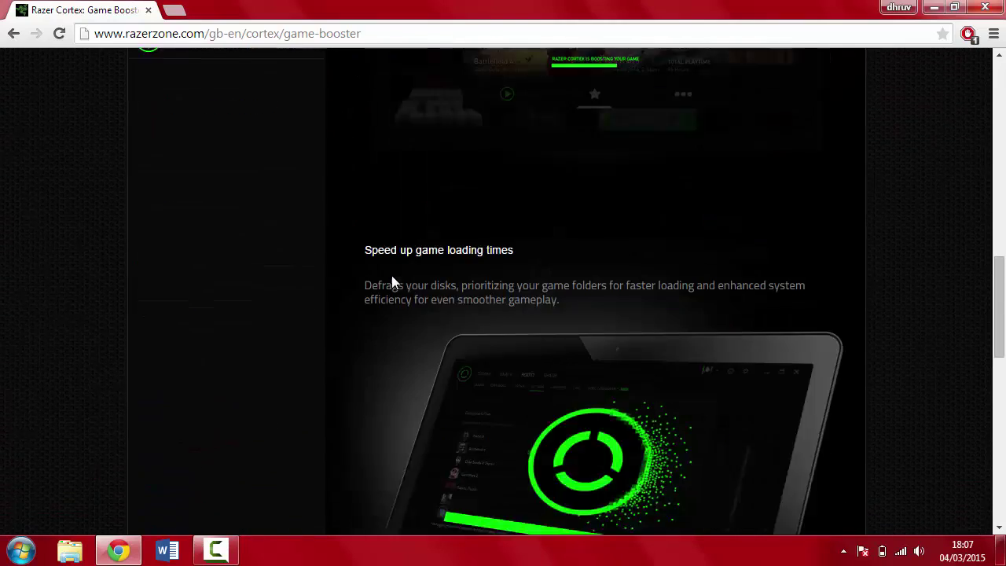
{"action": "scroll", "coordinate": [391, 285], "scroll_direction": "up", "scroll_amount": 2}
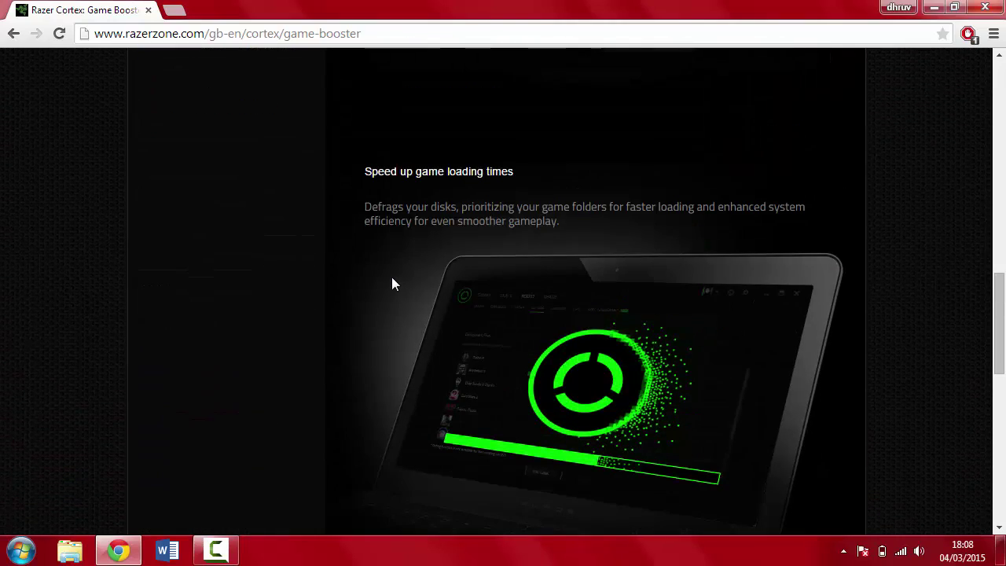
{"action": "scroll", "coordinate": [391, 284], "scroll_direction": "up", "scroll_amount": 7}
{"action": "scroll", "coordinate": [391, 284], "scroll_direction": "up", "scroll_amount": 2}
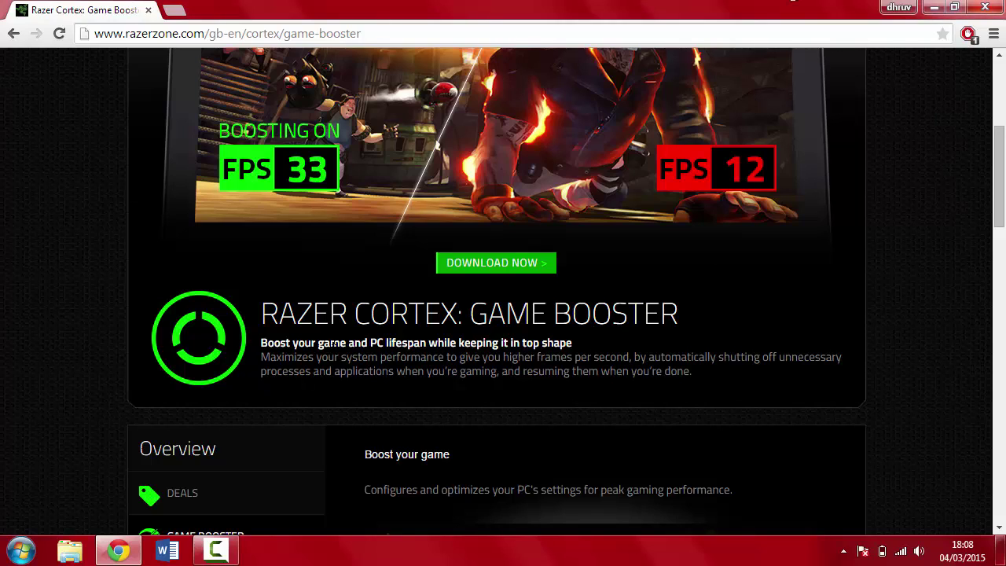
{"action": "left_click_drag", "start_coordinate": [372, 342], "coordinate": [399, 344]}
{"action": "left_click", "coordinate": [806, 263]}
Download the Razer Cortex installer from the Game Booster page.
{"action": "scroll", "coordinate": [916, 415], "scroll_direction": "up", "scroll_amount": 4}
{"action": "scroll", "coordinate": [889, 415], "scroll_direction": "down", "scroll_amount": 3}
{"action": "left_click", "coordinate": [496, 341]}
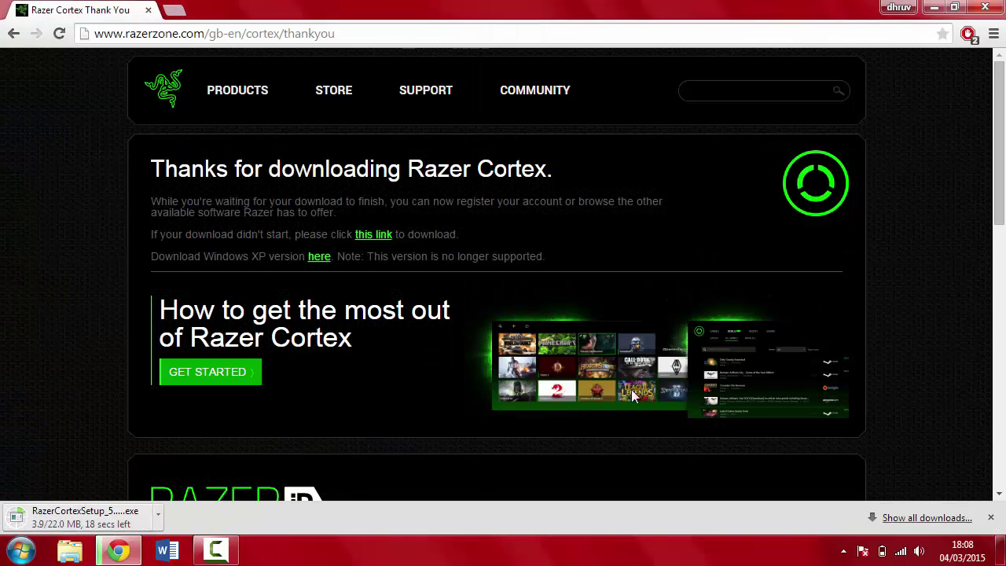
Open the Razer ID registration form from the Razer Cortex thank-you page.
{"action": "scroll", "coordinate": [358, 311], "scroll_direction": "down", "scroll_amount": 3}
{"action": "scroll", "coordinate": [358, 312], "scroll_direction": "down", "scroll_amount": 1}
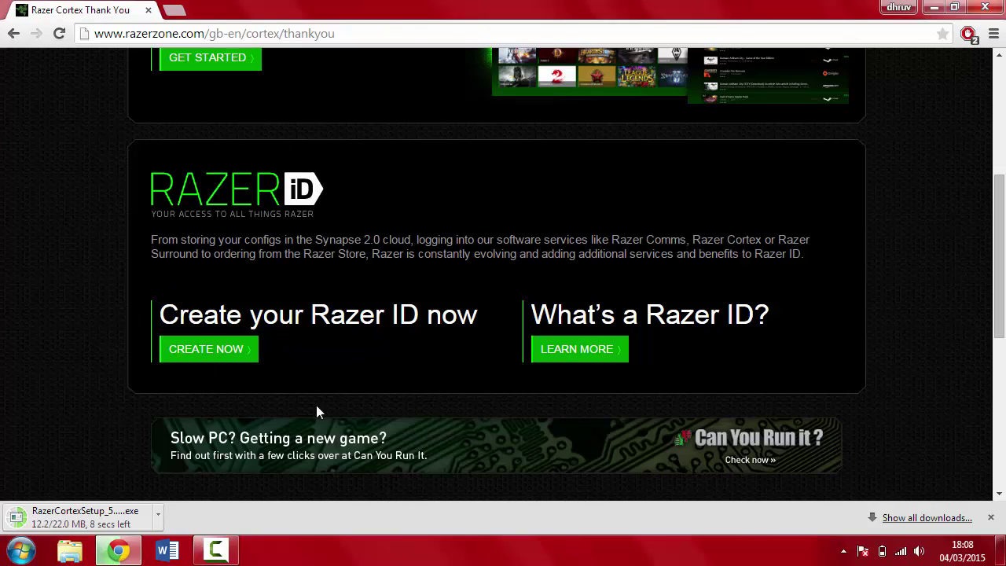
{"action": "left_click", "coordinate": [228, 361]}
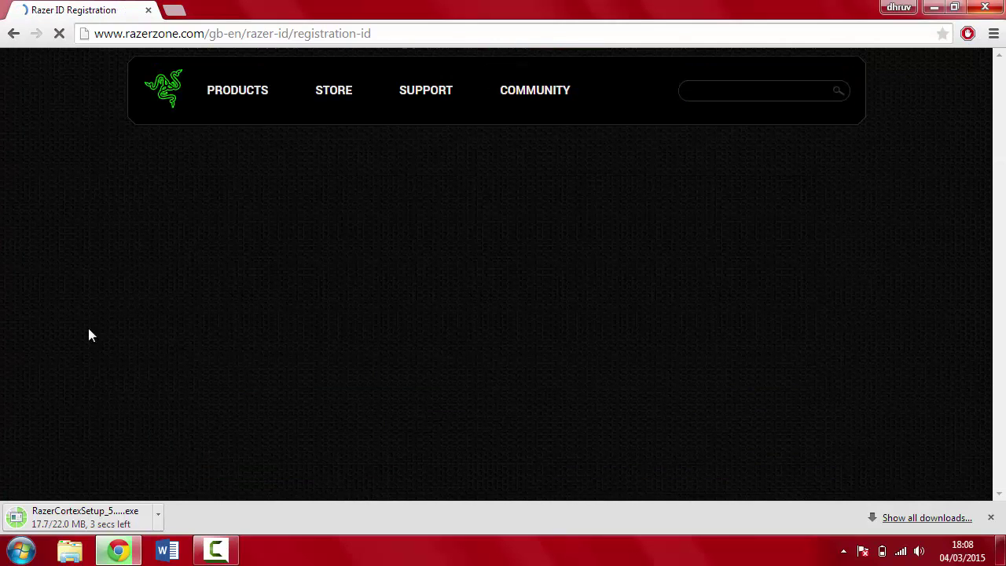
Review the Razer ID registration form from the mandatory fields to the submit section and return to the thank-you page.
{"action": "scroll", "coordinate": [264, 257], "scroll_direction": "down", "scroll_amount": 3}
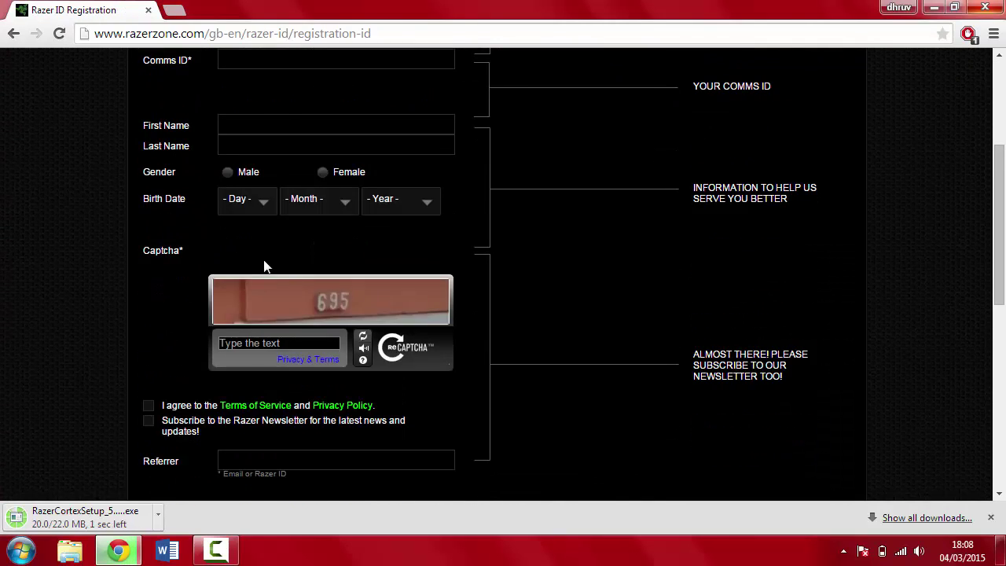
{"action": "scroll", "coordinate": [264, 254], "scroll_direction": "up", "scroll_amount": 2}
{"action": "scroll", "coordinate": [181, 259], "scroll_direction": "up", "scroll_amount": 1}
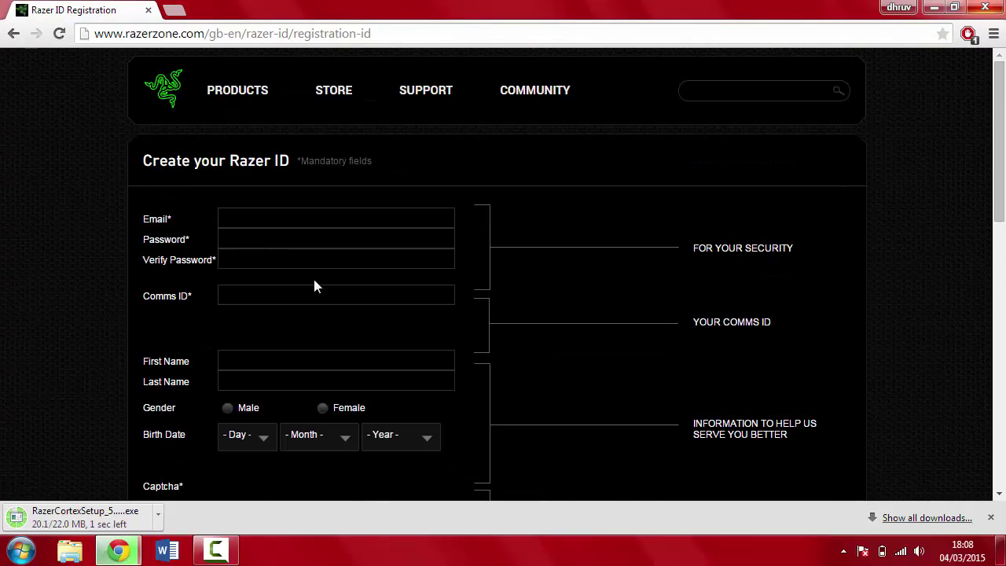
{"action": "scroll", "coordinate": [259, 286], "scroll_direction": "down", "scroll_amount": 2}
{"action": "left_click", "coordinate": [188, 137]}
{"action": "scroll", "coordinate": [251, 165], "scroll_direction": "down", "scroll_amount": 2}
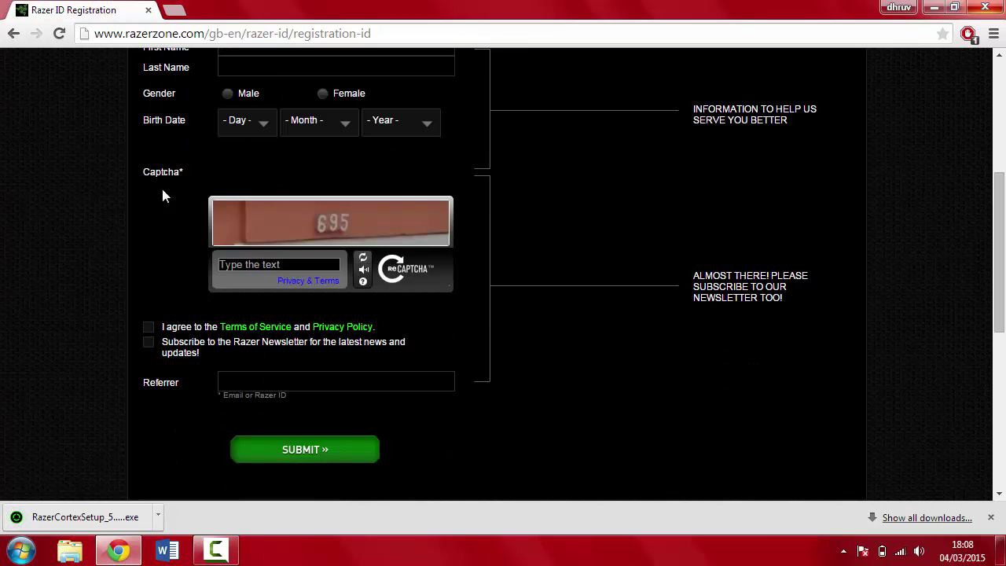
{"action": "scroll", "coordinate": [373, 327], "scroll_direction": "down", "scroll_amount": 2}
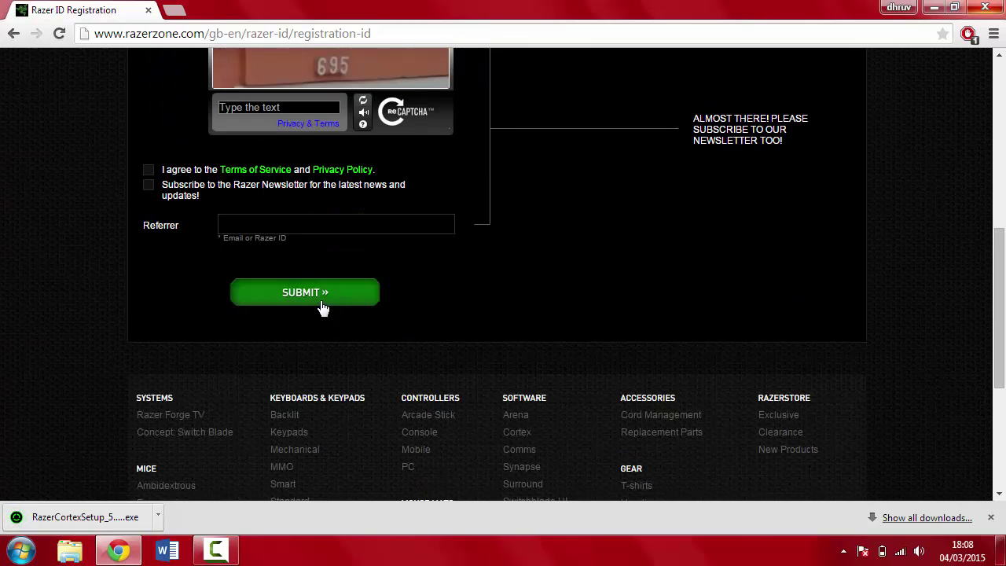
{"action": "scroll", "coordinate": [319, 295], "scroll_direction": "up", "scroll_amount": 5}
{"action": "scroll", "coordinate": [284, 248], "scroll_direction": "up", "scroll_amount": 1}
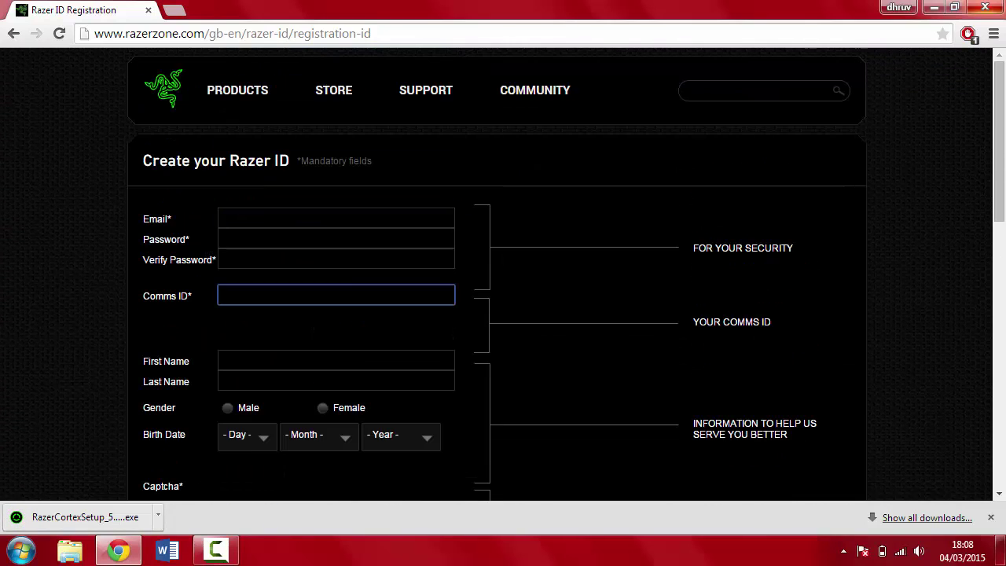
{"action": "left_click", "coordinate": [223, 218]}
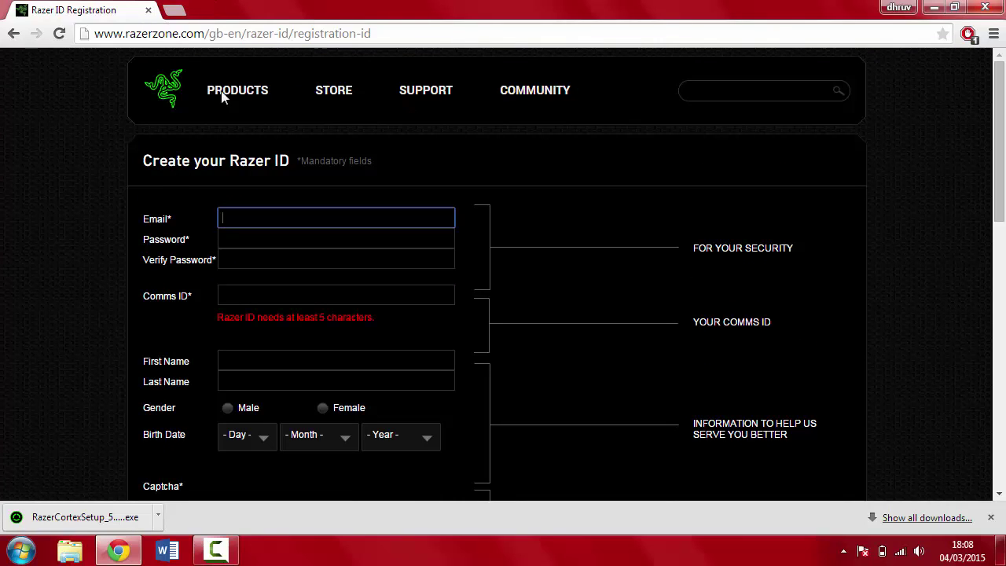
{"action": "left_click", "coordinate": [13, 33]}
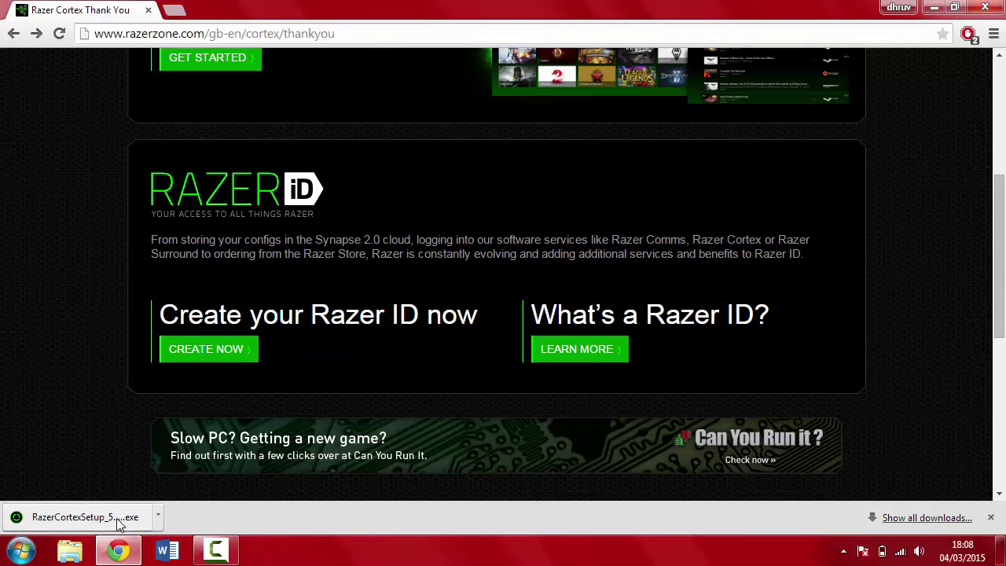
Run the downloaded RazerCortexSetup file and install Razer Cortex into C:\Program Files (x86)\Razer\Razer Cortex.
{"action": "left_click", "coordinate": [116, 520]}
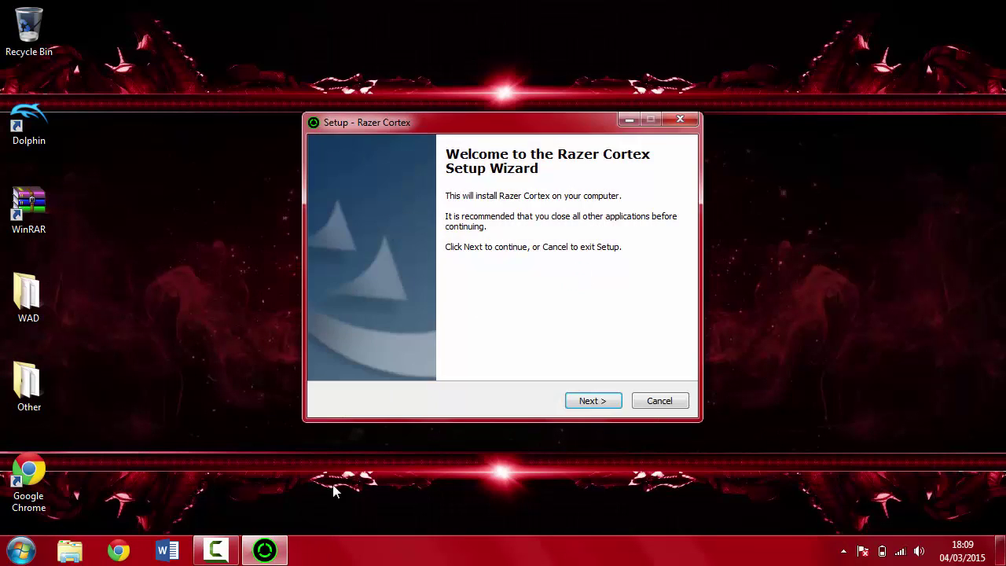
{"action": "left_click", "coordinate": [602, 411]}
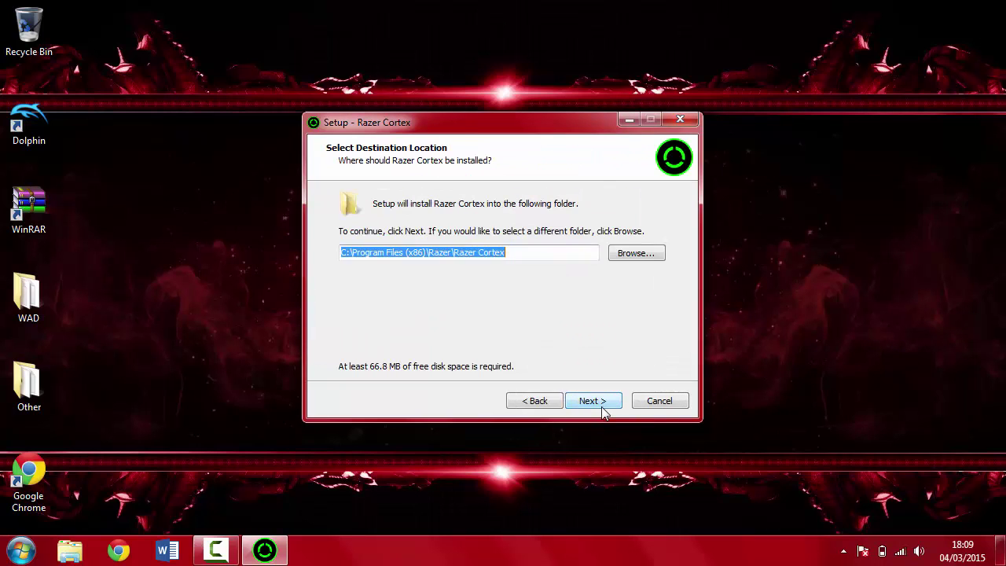
{"action": "left_click", "coordinate": [602, 409]}
{"action": "left_click", "coordinate": [555, 347]}
{"action": "left_click", "coordinate": [588, 401]}
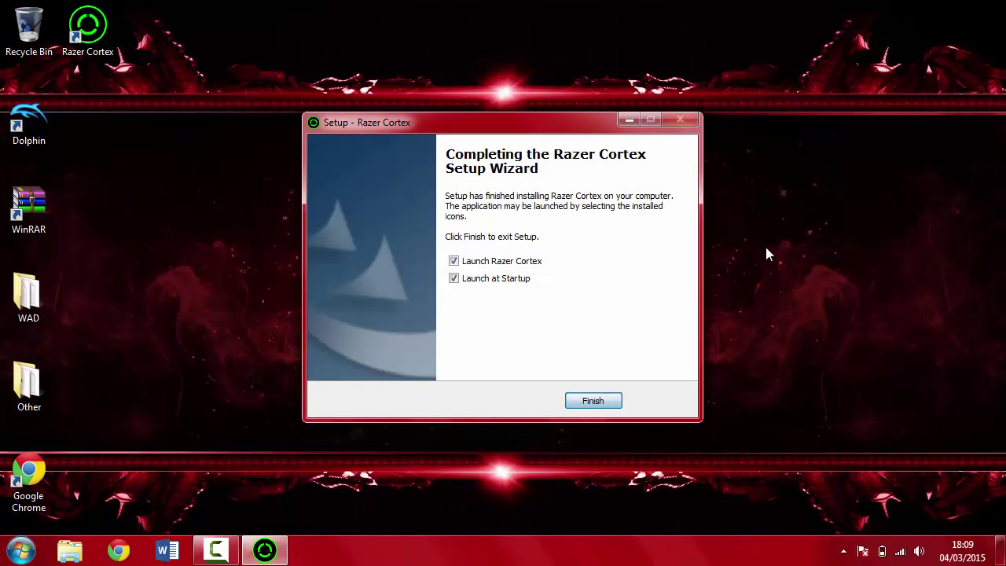
Finish the Razer Cortex setup with Launch at Startup turned off and Launch Razer Cortex left on.
{"action": "left_click", "coordinate": [455, 279]}
{"action": "left_click", "coordinate": [454, 261]}
{"action": "left_click", "coordinate": [523, 264]}
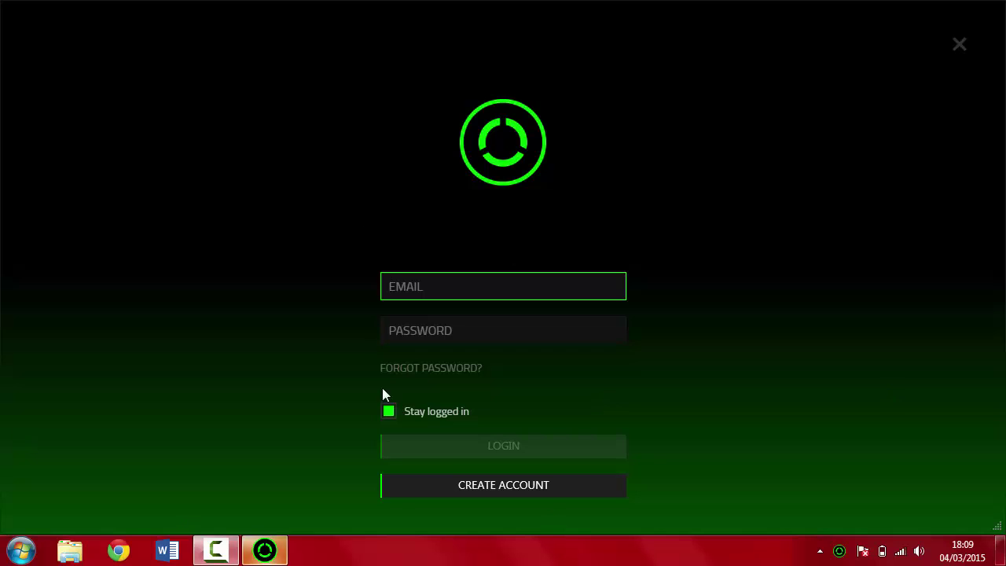
{"action": "left_click", "coordinate": [222, 555]}
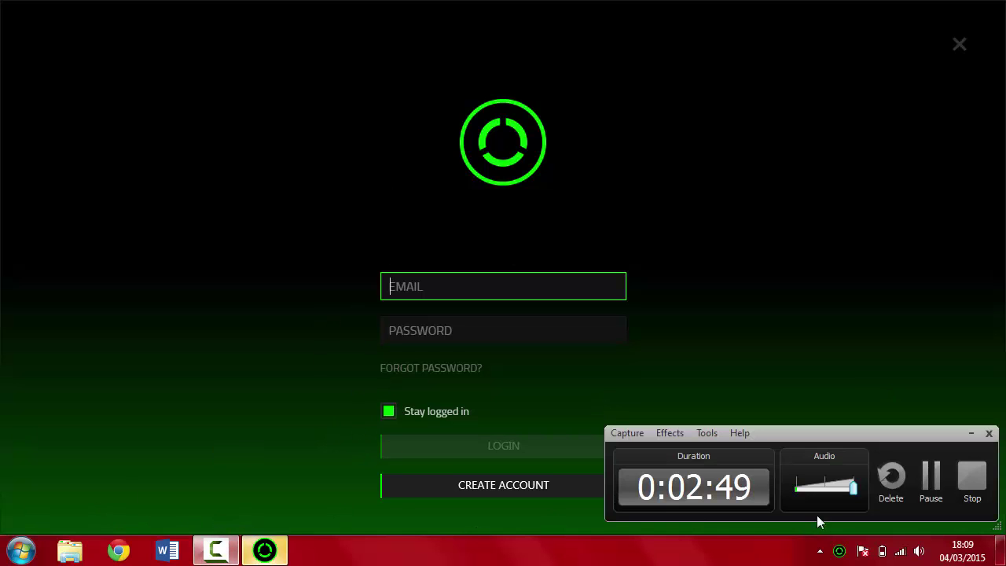
{"action": "left_click", "coordinate": [937, 481]}
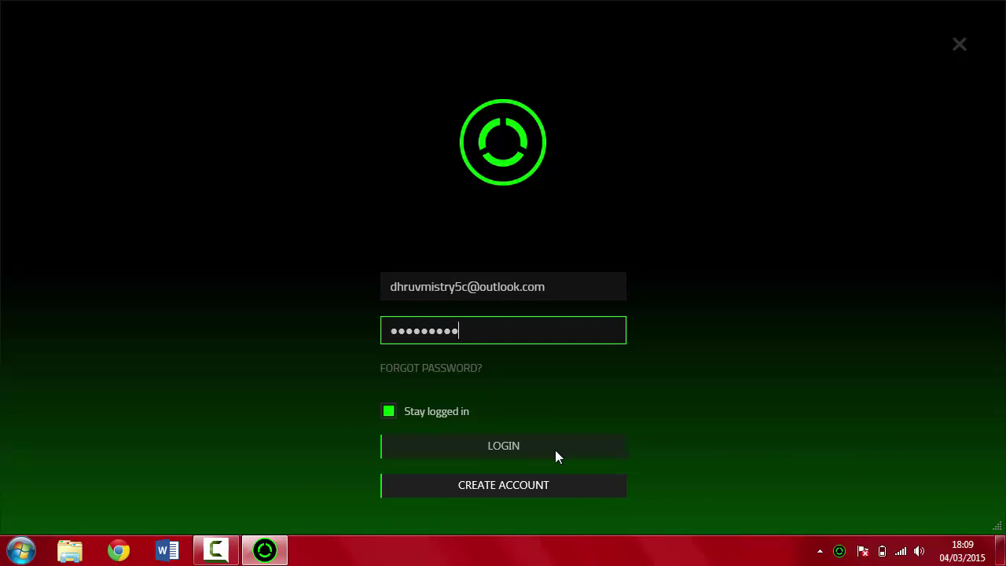
Log in to Razer Cortex with the filled-in account e-mail and password.
{"action": "left_click", "coordinate": [555, 454]}
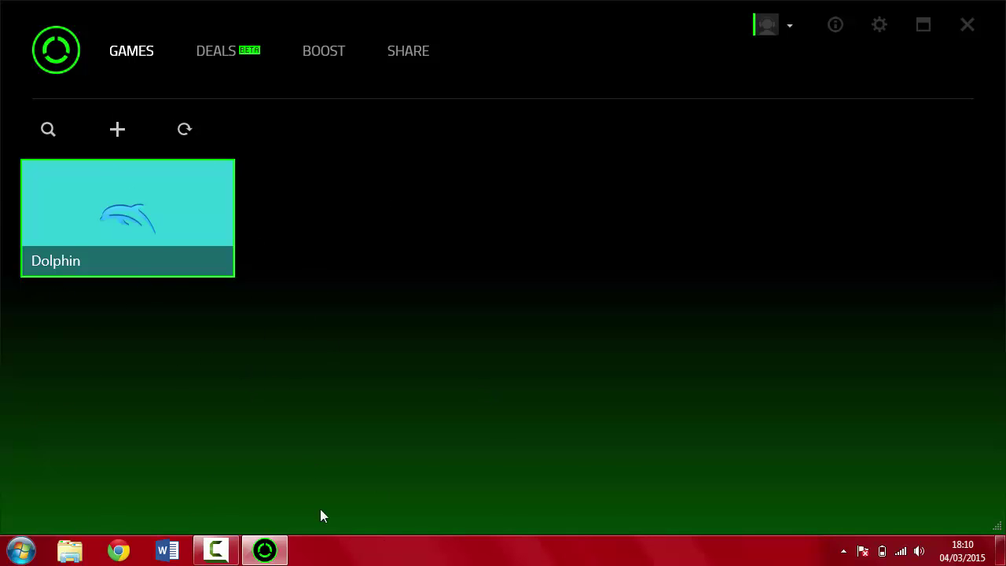
Start adding a game to the library and choose Dolphin.exe from the Dolphin folder on the Transcend (F:) drive.
{"action": "left_click", "coordinate": [155, 186]}
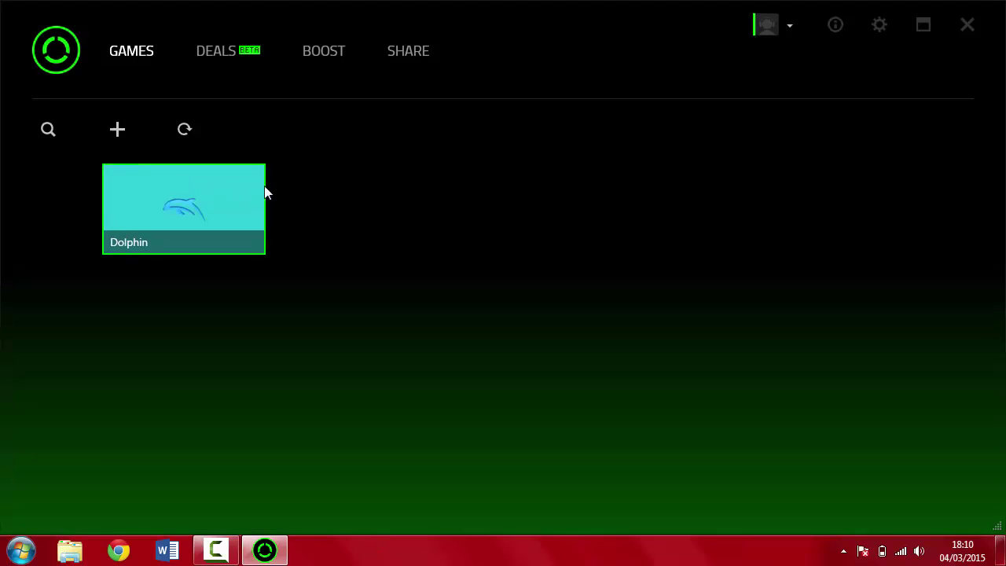
{"action": "left_click", "coordinate": [119, 132]}
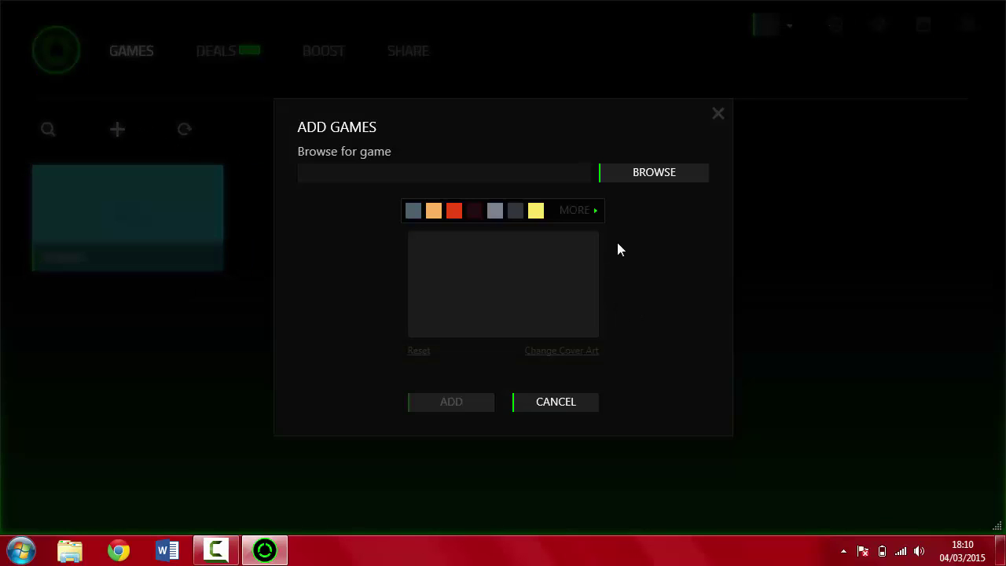
{"action": "left_click", "coordinate": [672, 171]}
{"action": "scroll", "coordinate": [102, 248], "scroll_direction": "down", "scroll_amount": 2}
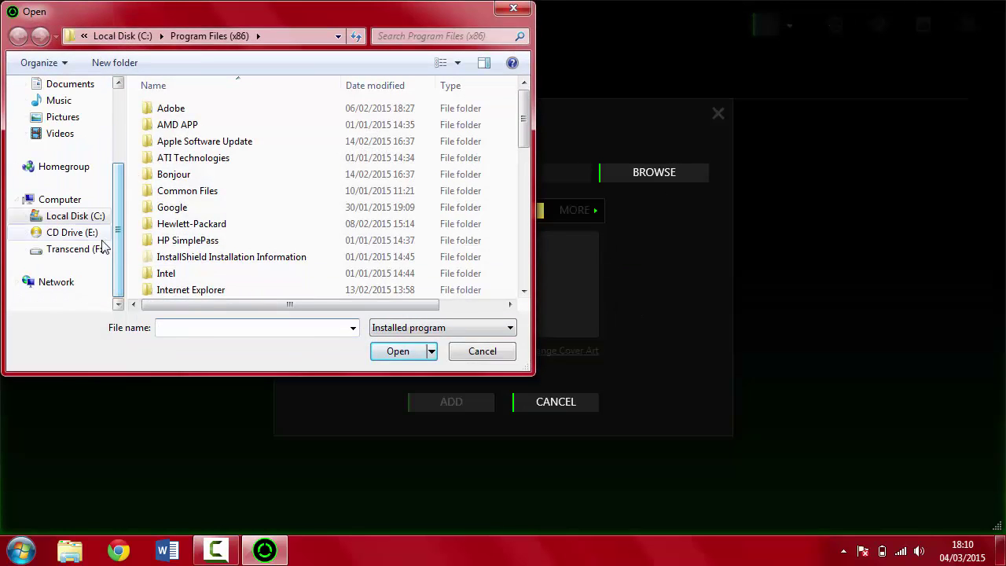
{"action": "left_click", "coordinate": [101, 248]}
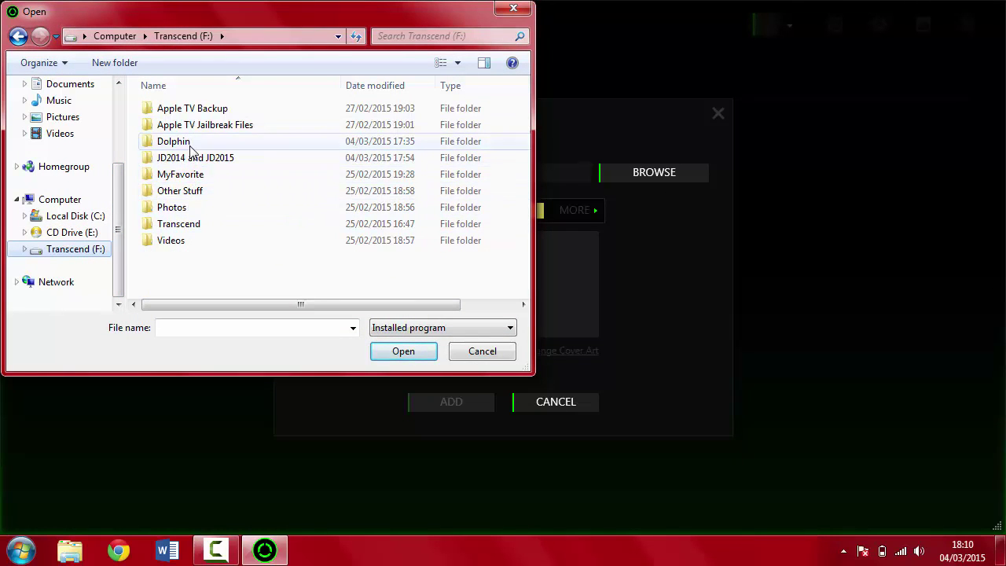
{"action": "left_click", "coordinate": [190, 148]}
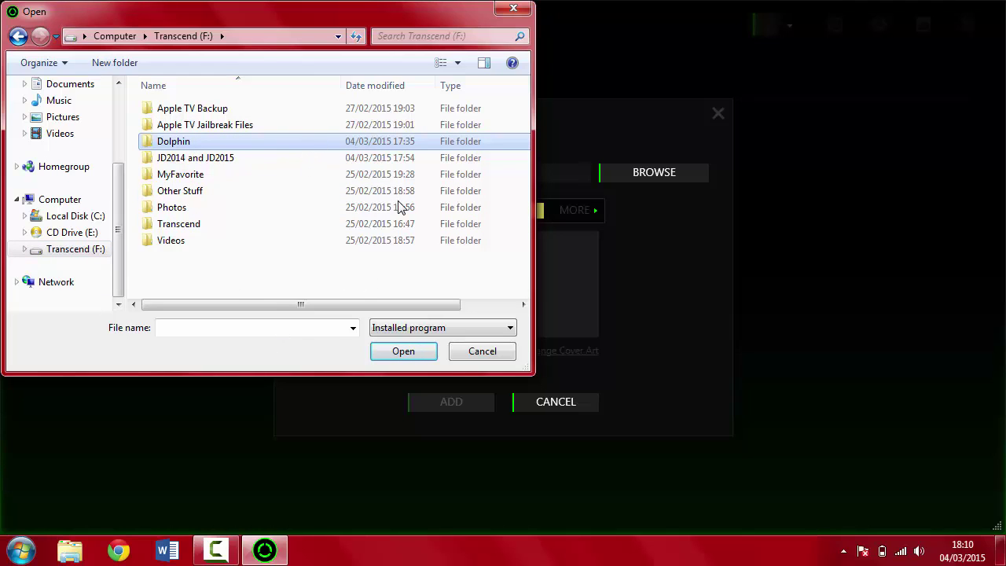
{"action": "key", "text": "Return"}
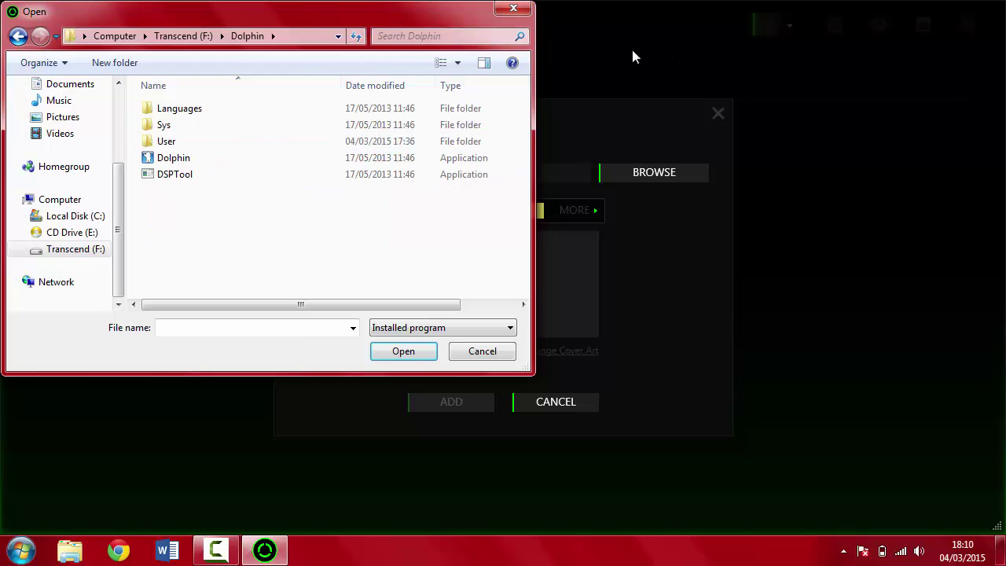
{"action": "left_click", "coordinate": [165, 159]}
{"action": "left_click", "coordinate": [403, 351]}
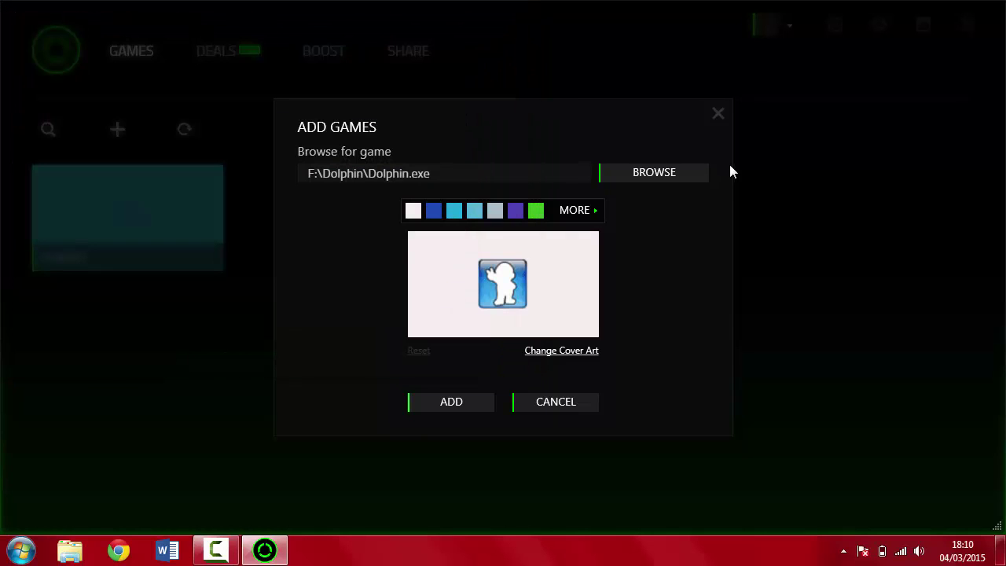
Try the blue cover backgrounds for the Dolphin game tile and settle on the light grey one.
{"action": "left_click", "coordinate": [433, 210]}
{"action": "left_click", "coordinate": [455, 210]}
{"action": "left_click", "coordinate": [502, 213]}
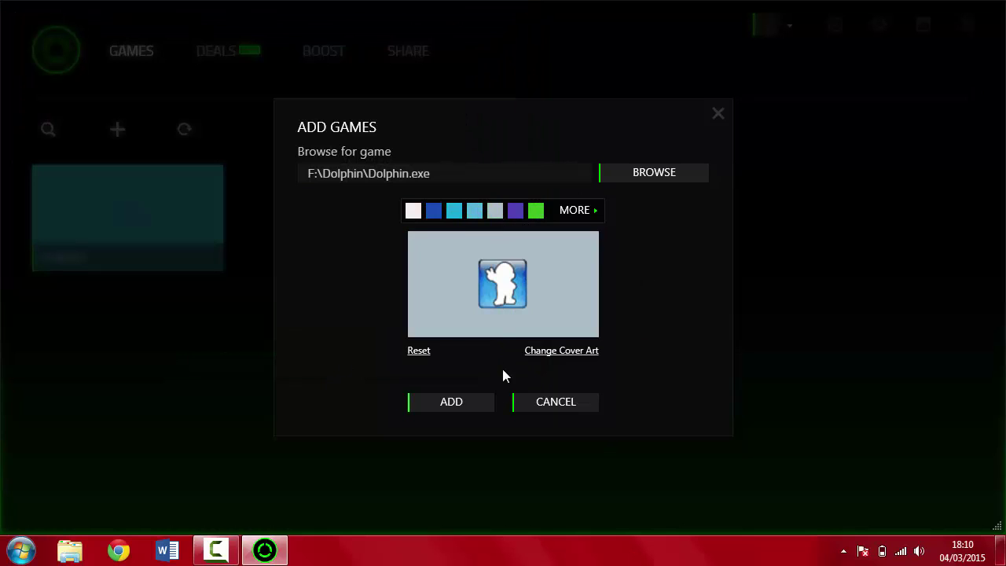
Add the Dolphin game with the light grey cover to the library and run a manual boost.
{"action": "left_click", "coordinate": [480, 403]}
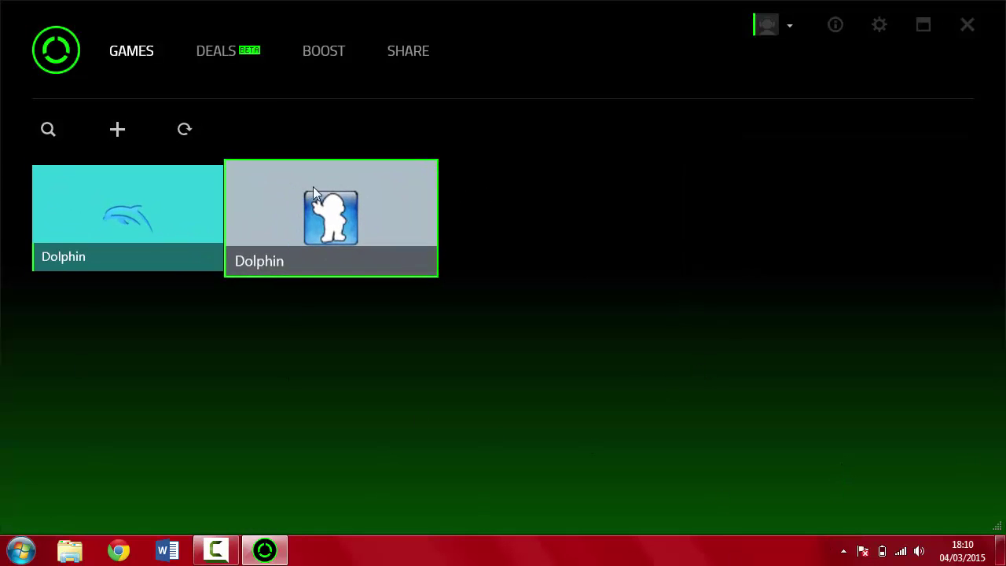
{"action": "left_click", "coordinate": [307, 53]}
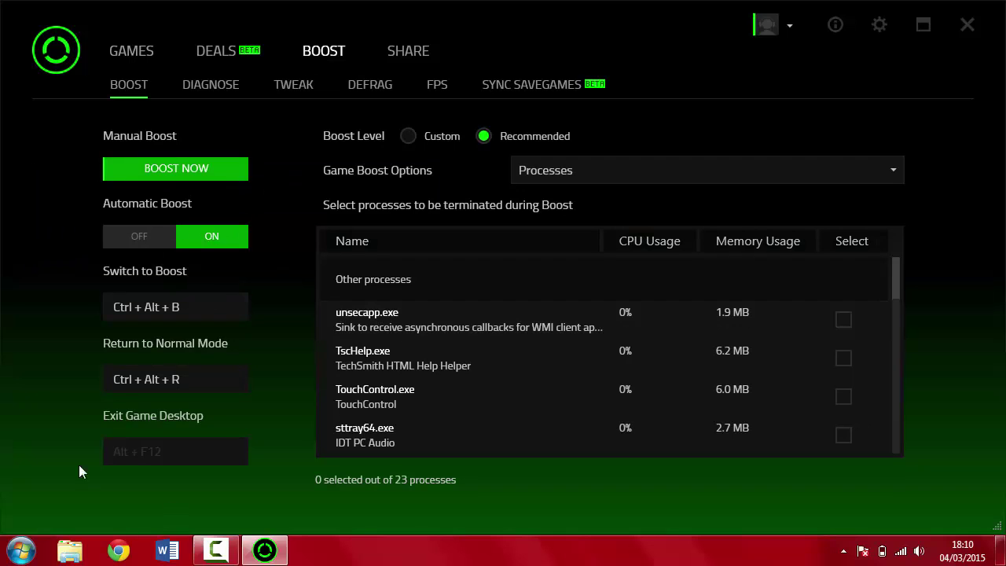
{"action": "left_click", "coordinate": [216, 171]}
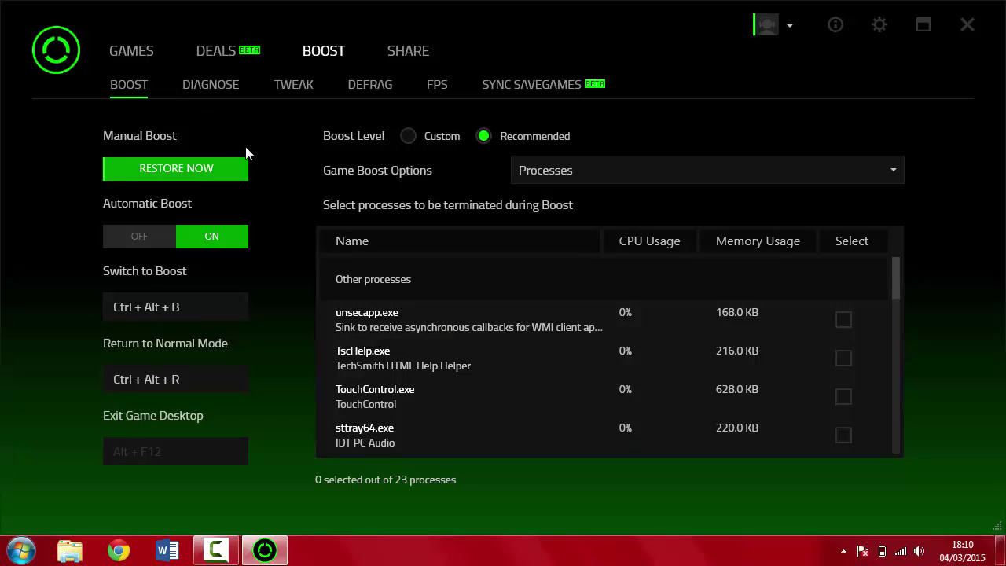
Look through the Game Boost Options choices and the Diagnose and Tweak pages of the boost section.
{"action": "left_click", "coordinate": [602, 170]}
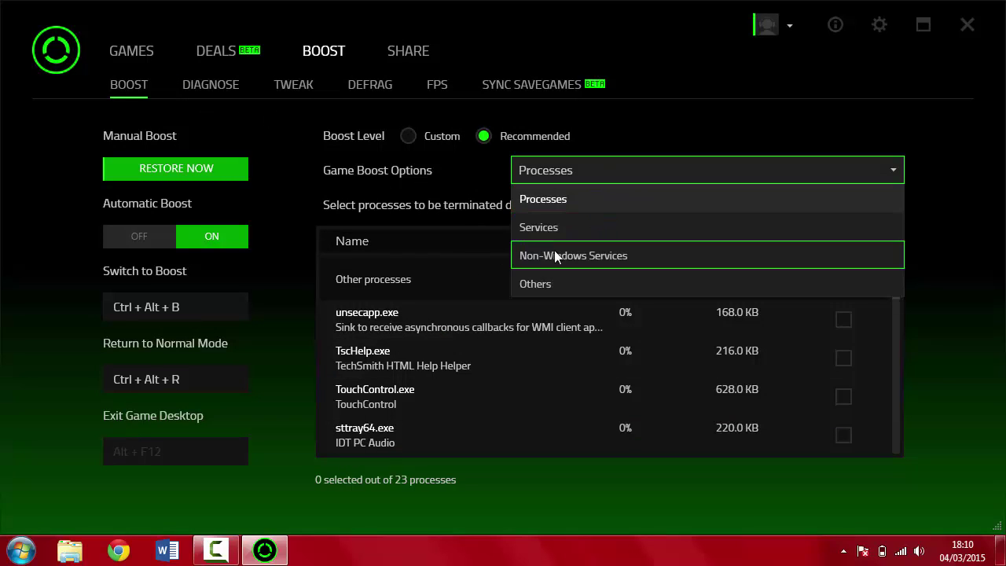
{"action": "left_click", "coordinate": [205, 87]}
{"action": "left_click", "coordinate": [220, 88]}
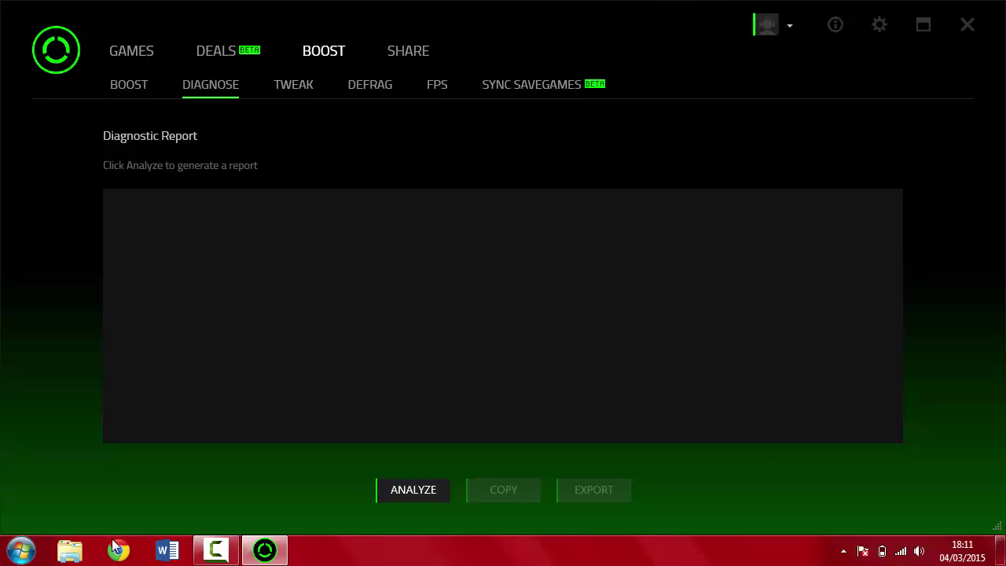
{"action": "left_click", "coordinate": [298, 90]}
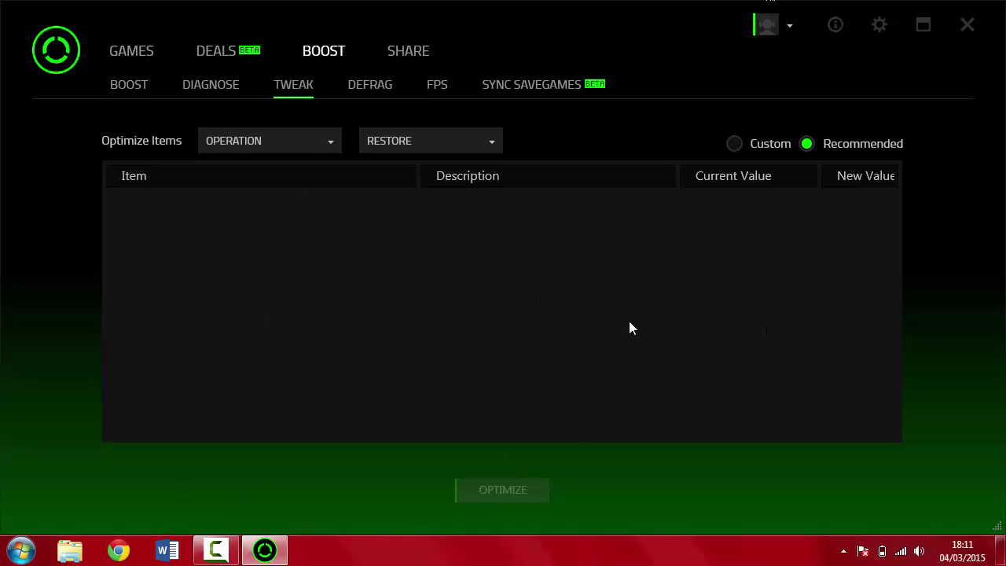
Defragment both Dolphin games, starting with the one with the white figure icon.
{"action": "left_click", "coordinate": [380, 85]}
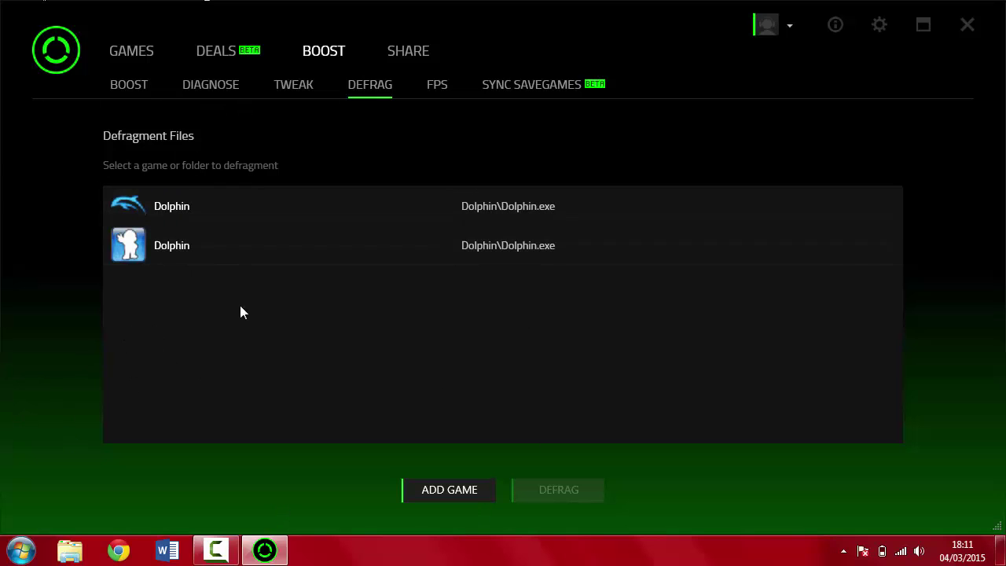
{"action": "left_click", "coordinate": [202, 257]}
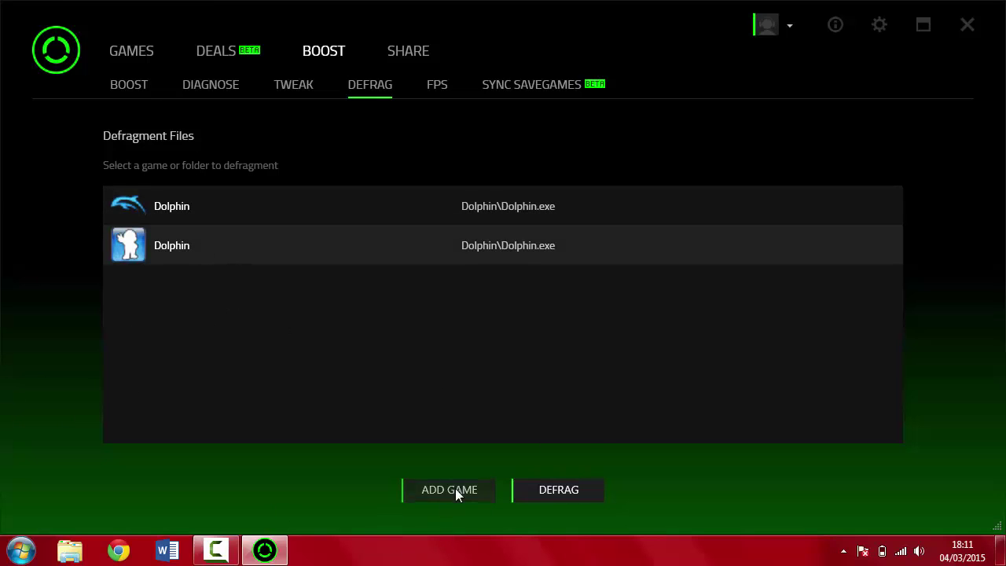
{"action": "left_click", "coordinate": [574, 491]}
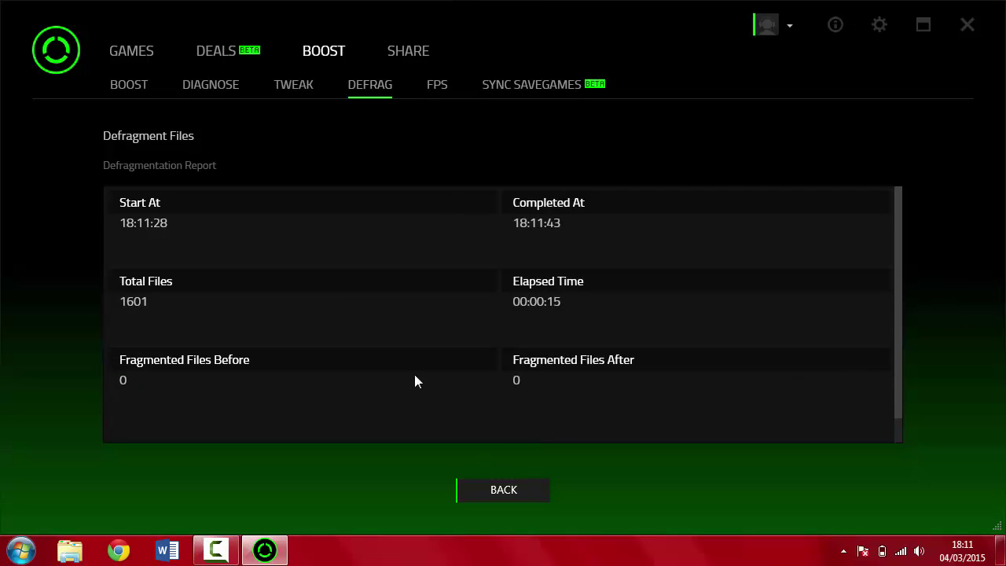
{"action": "left_click", "coordinate": [491, 501]}
{"action": "left_click", "coordinate": [207, 198]}
{"action": "left_click", "coordinate": [568, 500]}
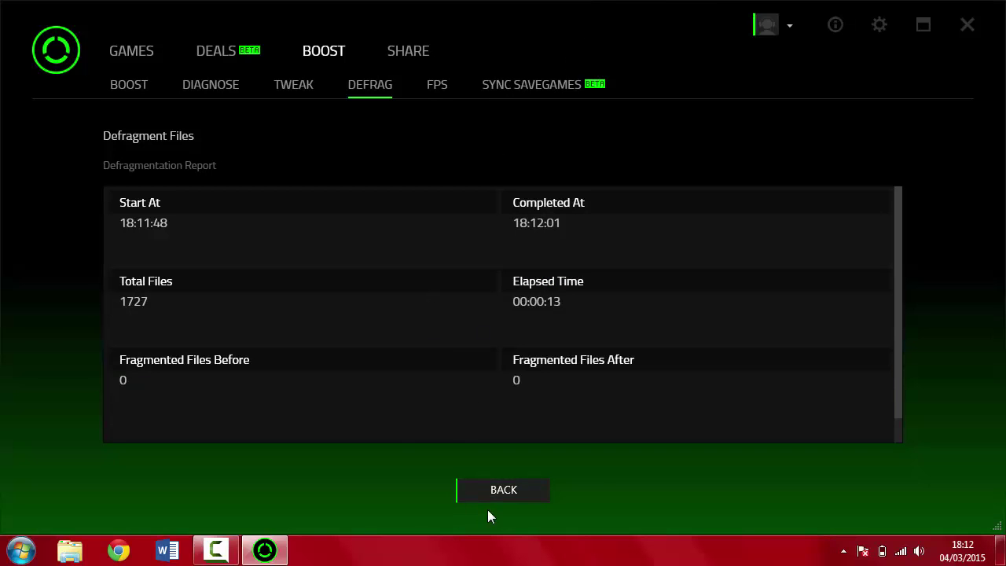
{"action": "left_click", "coordinate": [498, 495]}
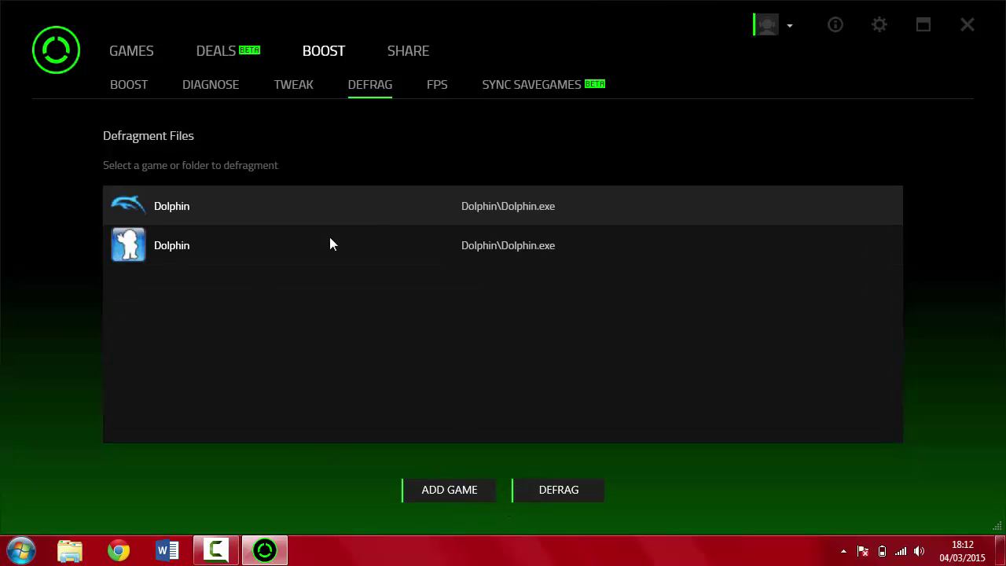
Try the four FPS display positions and set the FPS counter to Right Top.
{"action": "left_click", "coordinate": [440, 86]}
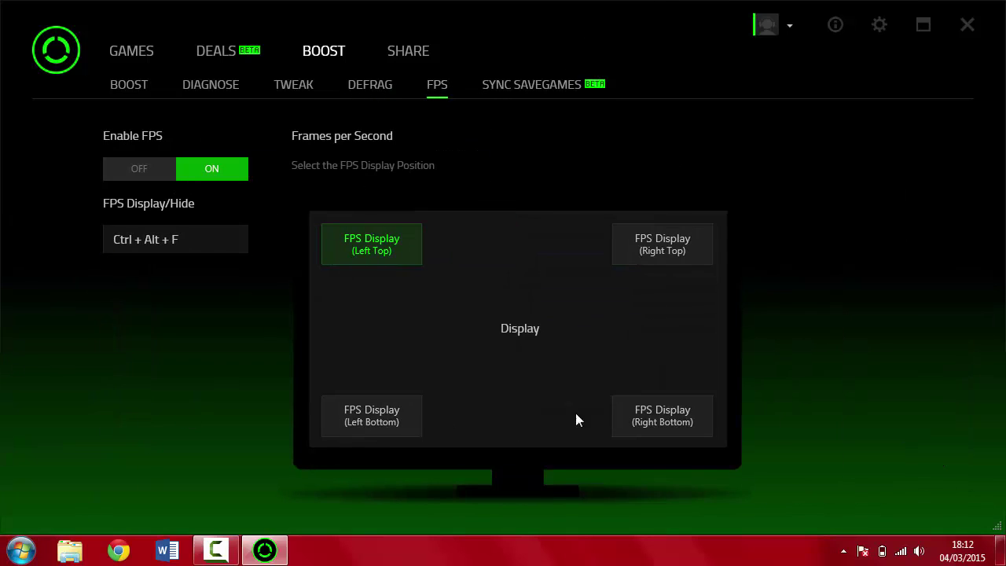
{"action": "left_click", "coordinate": [375, 239]}
{"action": "left_click", "coordinate": [667, 240]}
{"action": "left_click", "coordinate": [386, 261]}
{"action": "left_click", "coordinate": [678, 260]}
{"action": "left_click", "coordinate": [643, 412]}
{"action": "left_click", "coordinate": [406, 427]}
{"action": "left_click", "coordinate": [690, 252]}
Leave Razer Cortex, launch Dolphin 4.0.2 from the desktop to view its game list, and close it.
{"action": "left_click", "coordinate": [215, 57]}
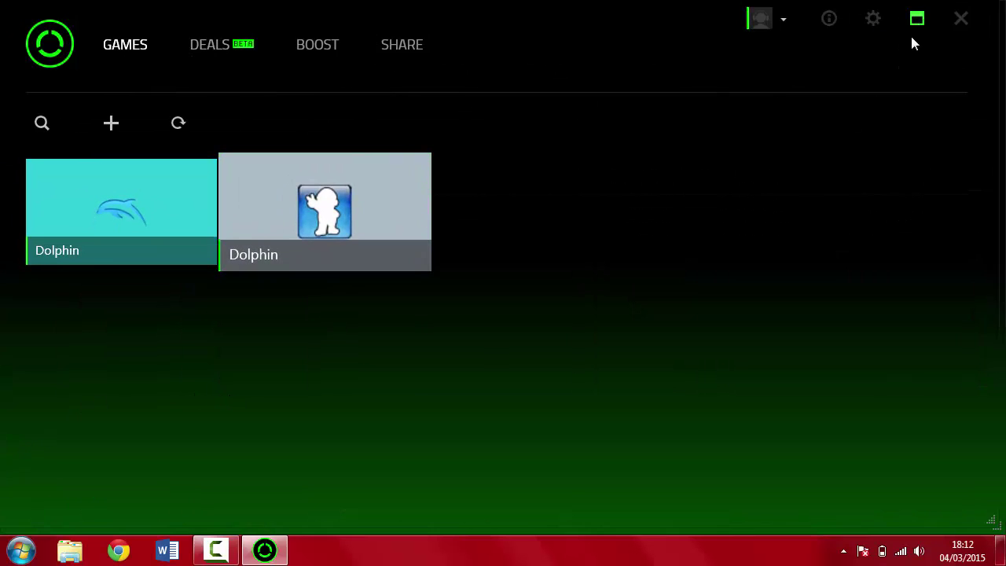
{"action": "left_click", "coordinate": [214, 552]}
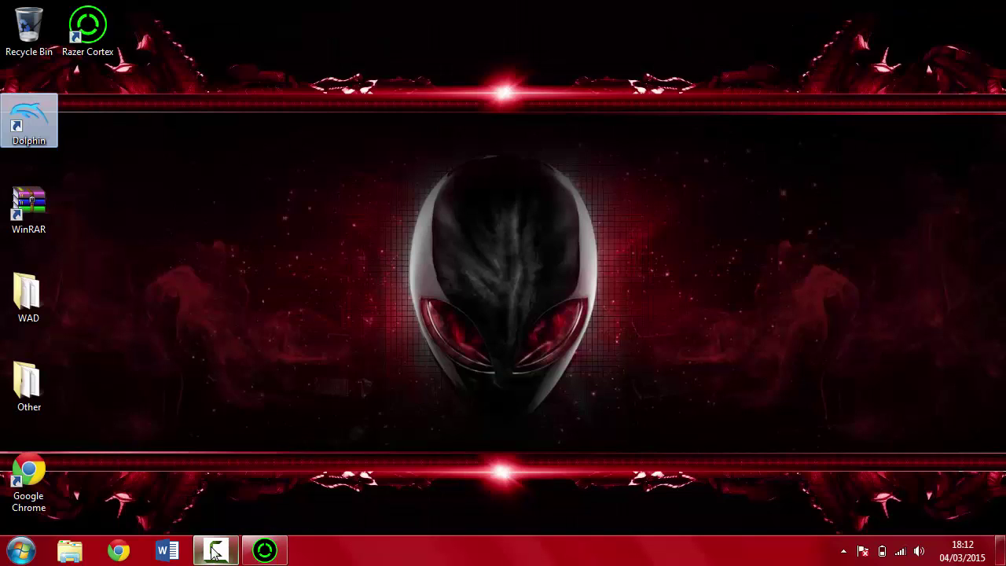
{"action": "double_click", "coordinate": [28, 122]}
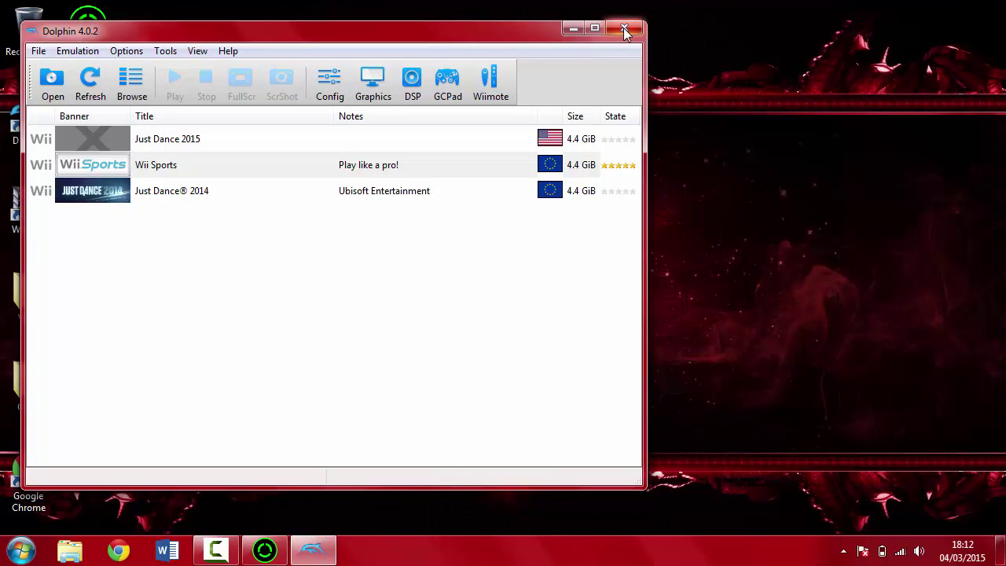
{"action": "left_click", "coordinate": [624, 29]}
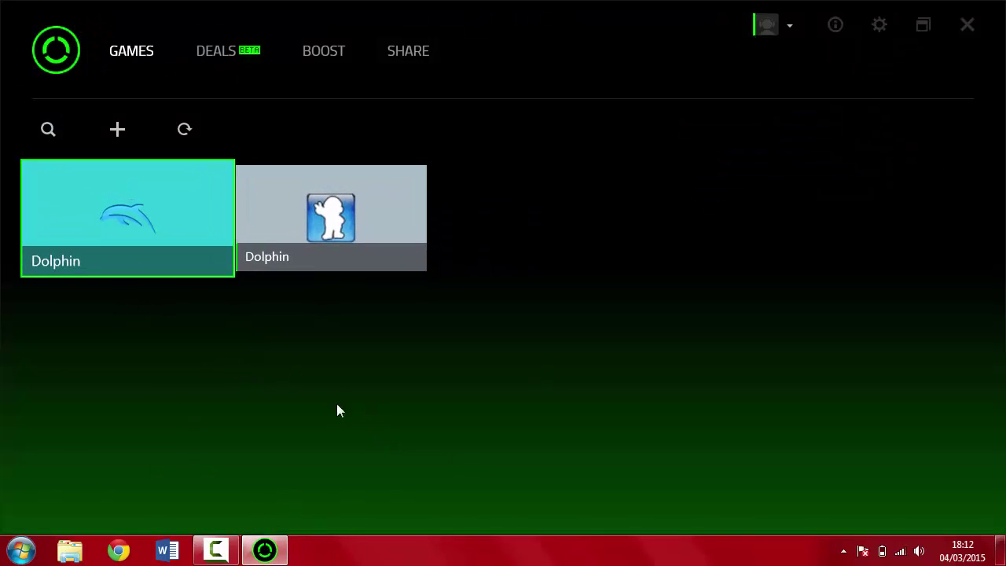
Launch the Dolphin game with the light grey cover from Razer Cortex in a maximized window and view its Wiimote configuration.
{"action": "left_click", "coordinate": [393, 214]}
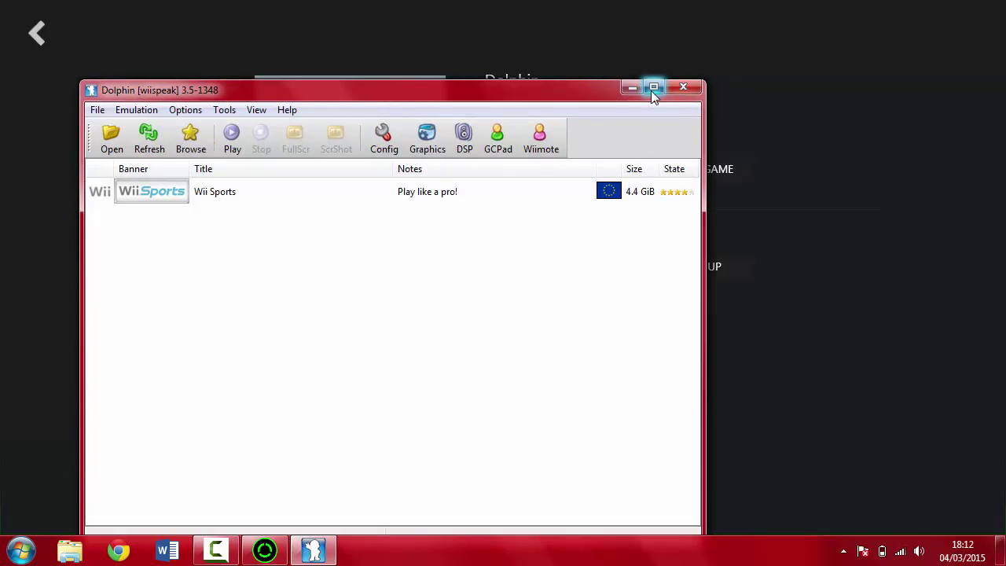
{"action": "left_click", "coordinate": [652, 88]}
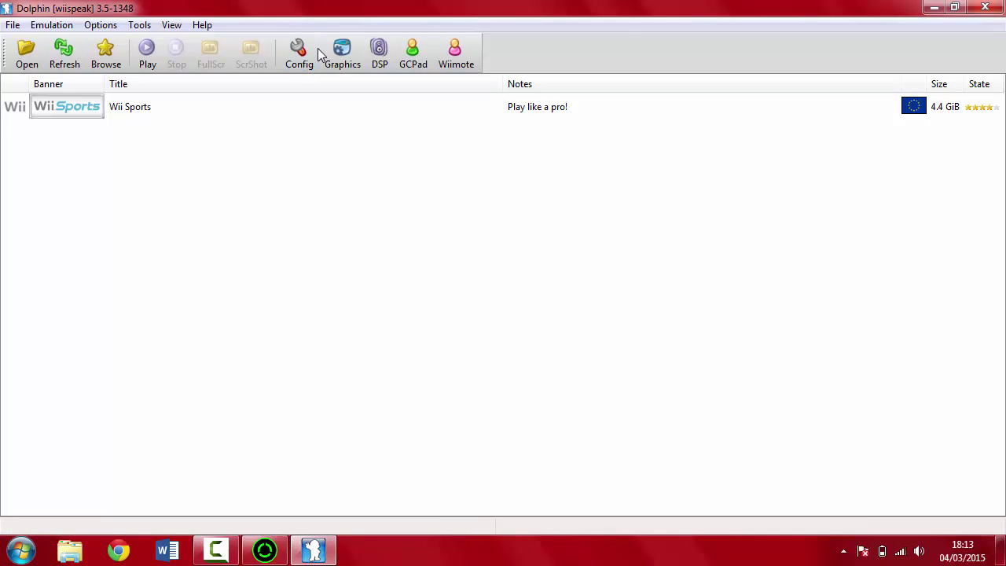
{"action": "left_click", "coordinate": [475, 68]}
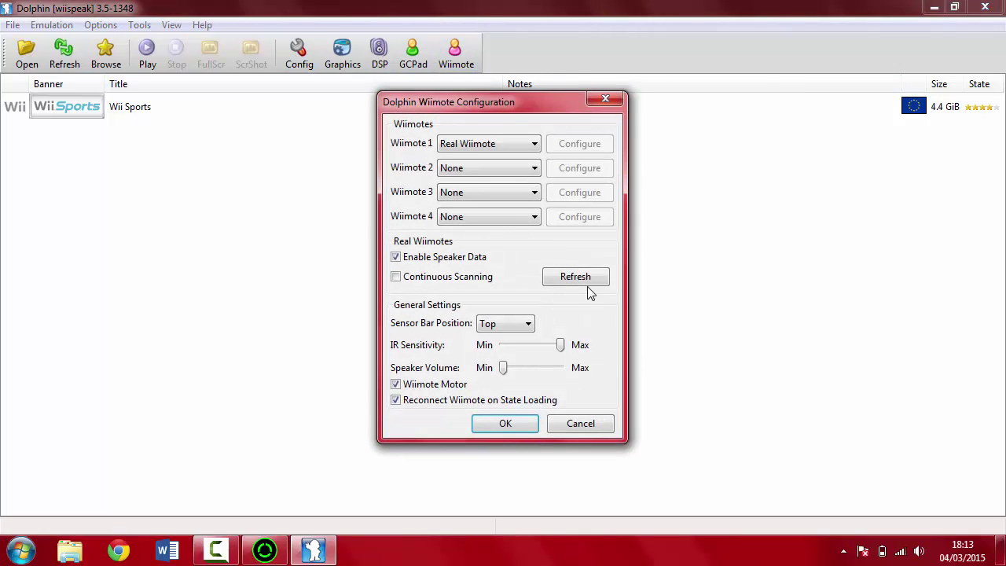
{"action": "left_click", "coordinate": [215, 550]}
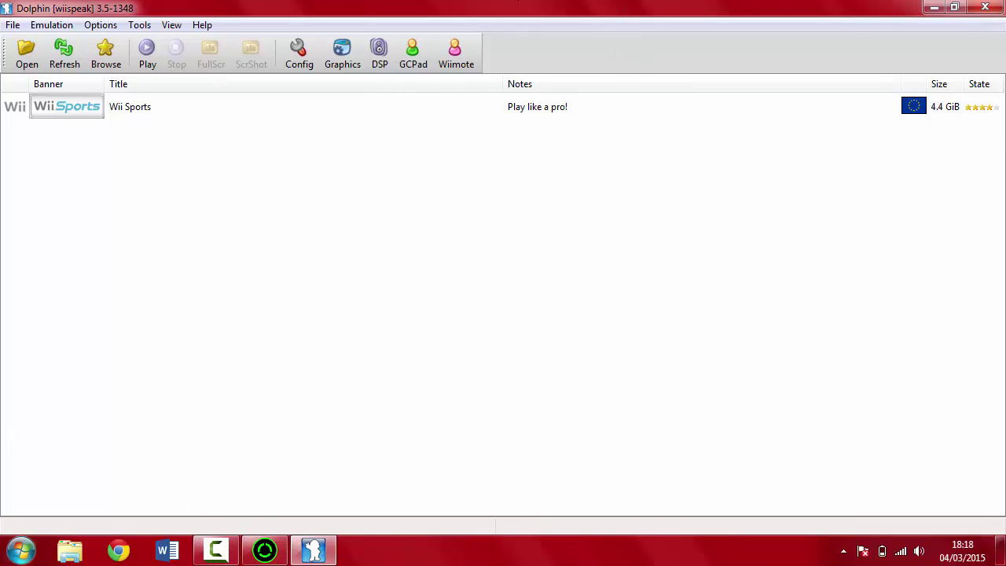
{"action": "left_click", "coordinate": [265, 550]}
{"action": "left_click", "coordinate": [314, 550]}
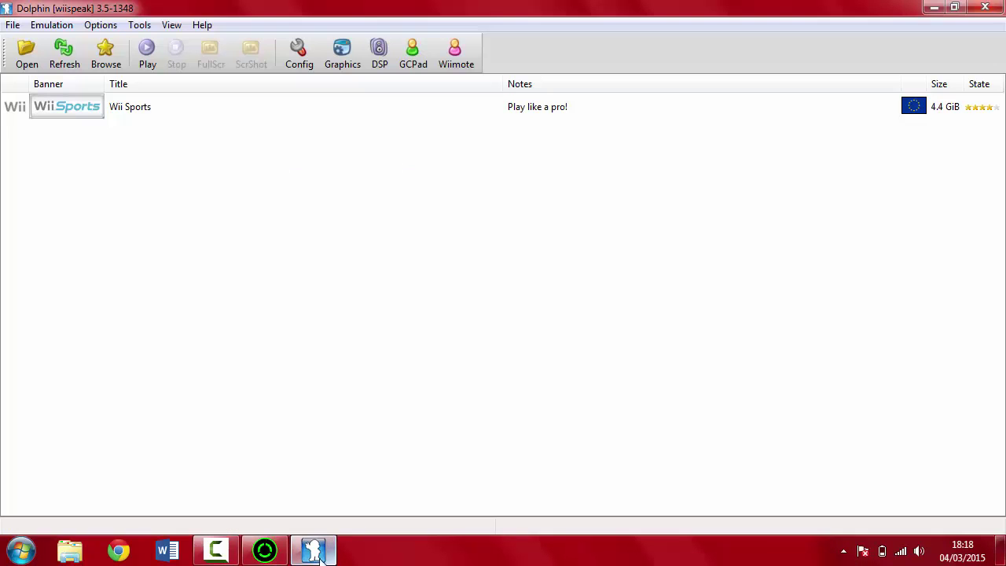
Turn off Enable Cheats in Dolphin's general configuration and set the framelimit to 60.
{"action": "left_click", "coordinate": [287, 51]}
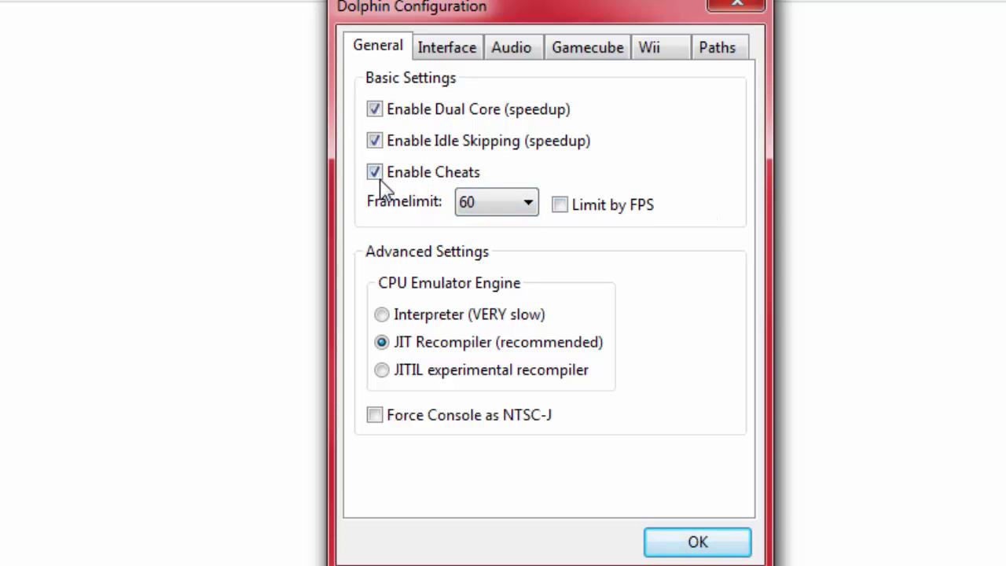
{"action": "left_click", "coordinate": [380, 180]}
{"action": "left_click", "coordinate": [465, 206]}
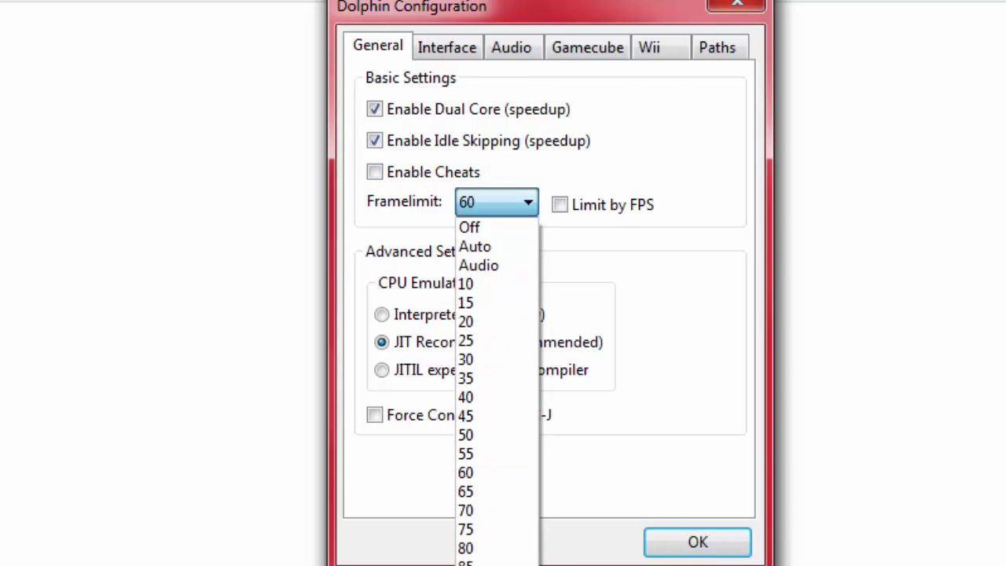
{"action": "left_click", "coordinate": [508, 480]}
Try a framelimit of 30, return it to 60, and try the Limit by FPS option on and off.
{"action": "left_click", "coordinate": [510, 207]}
{"action": "left_click", "coordinate": [515, 361]}
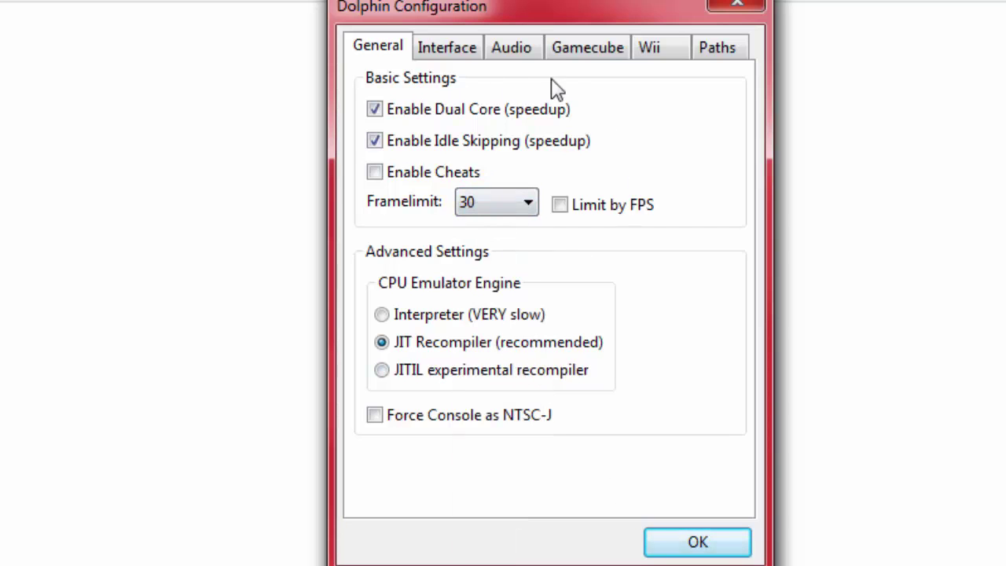
{"action": "left_click", "coordinate": [494, 211]}
{"action": "left_click", "coordinate": [486, 474]}
{"action": "left_click", "coordinate": [503, 207]}
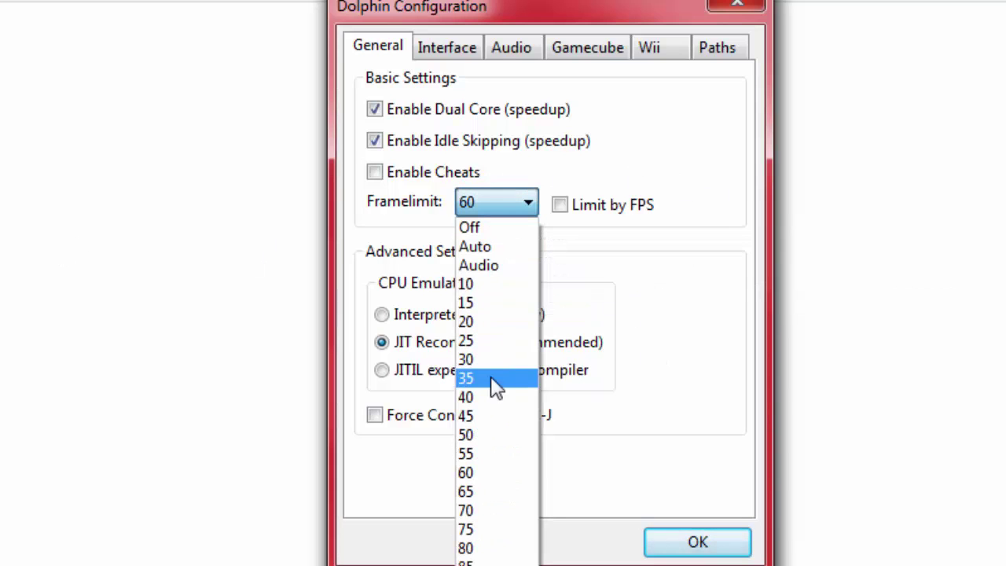
{"action": "left_click", "coordinate": [471, 472]}
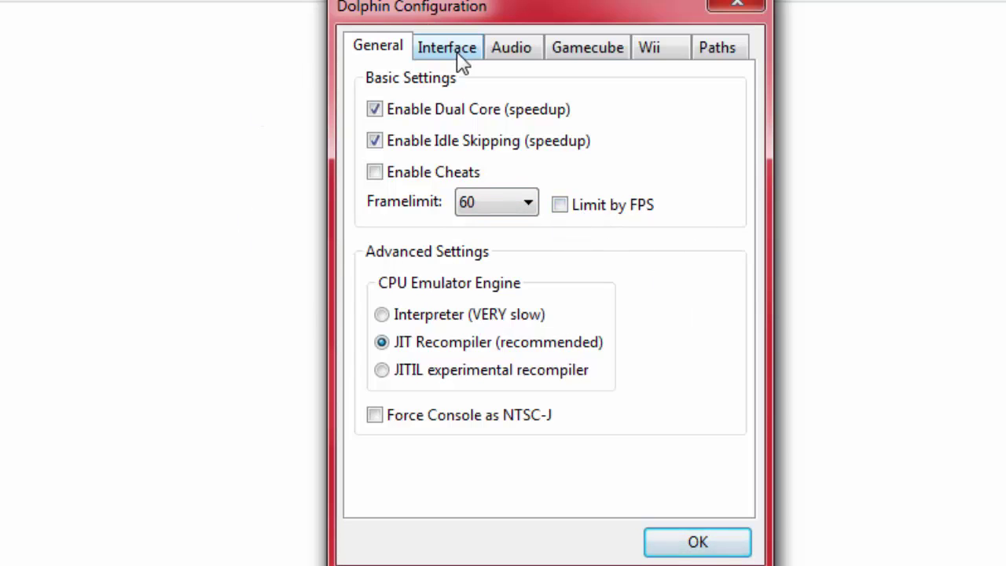
{"action": "left_click", "coordinate": [593, 210]}
{"action": "left_click", "coordinate": [559, 204]}
Look at the theme and language choices in Dolphin's interface settings.
{"action": "left_click", "coordinate": [450, 52]}
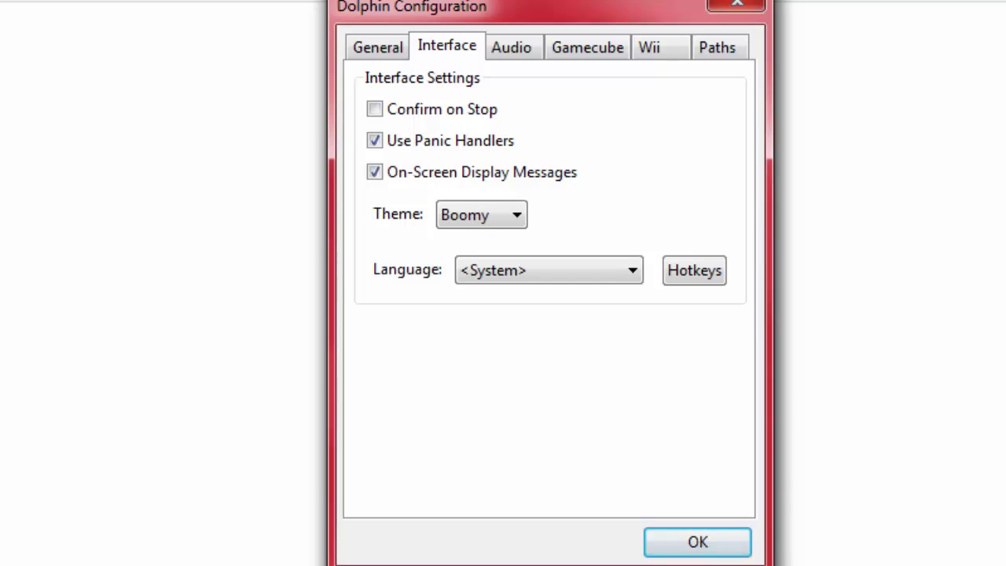
{"action": "left_click", "coordinate": [515, 219]}
{"action": "left_click", "coordinate": [508, 217]}
{"action": "left_click", "coordinate": [503, 273]}
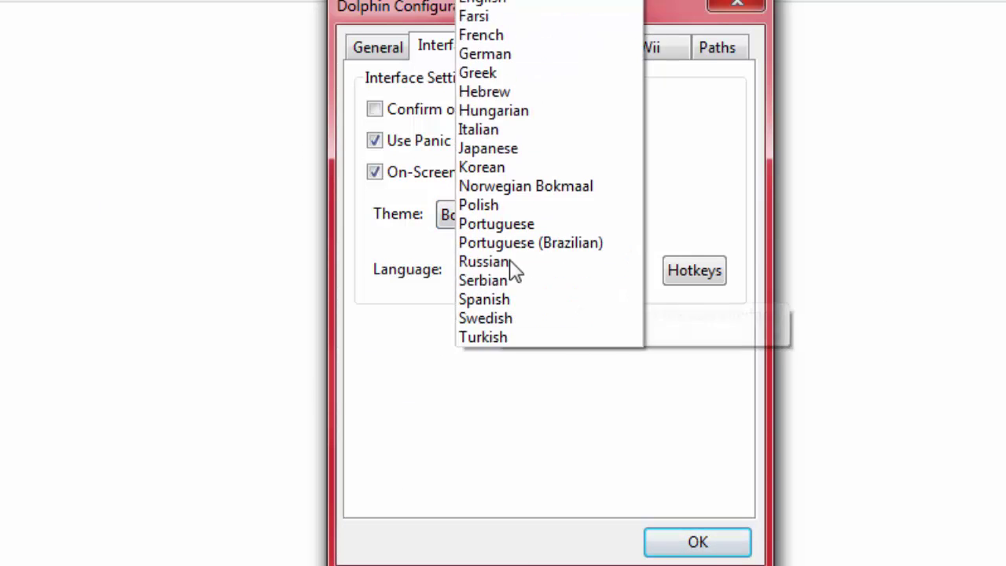
{"action": "left_click", "coordinate": [654, 377]}
In the audio settings, choose the XAudio2 backend and, after trying DSP LLE recompiler, DSP HLE emulation (fast).
{"action": "left_click", "coordinate": [508, 54]}
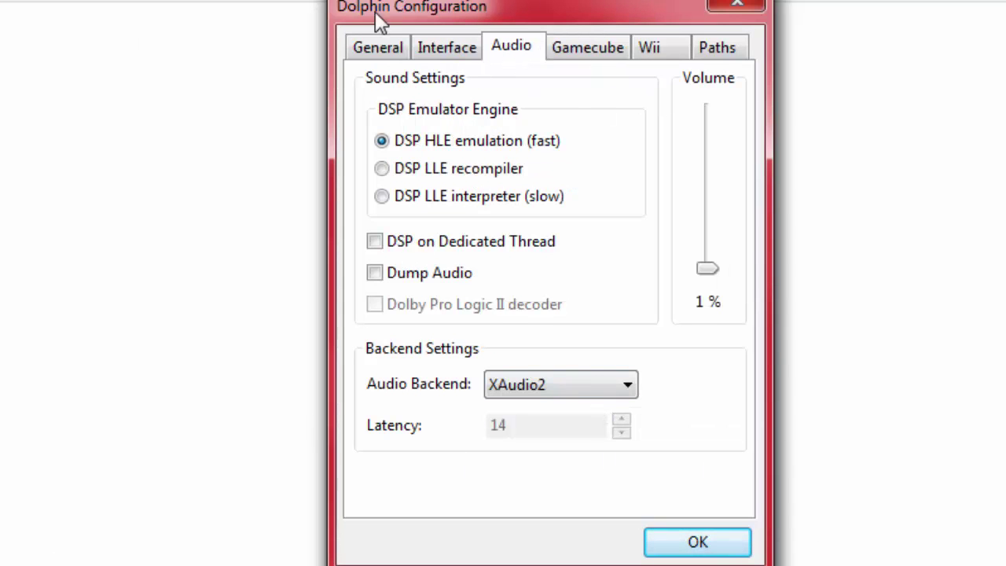
{"action": "left_click", "coordinate": [543, 389]}
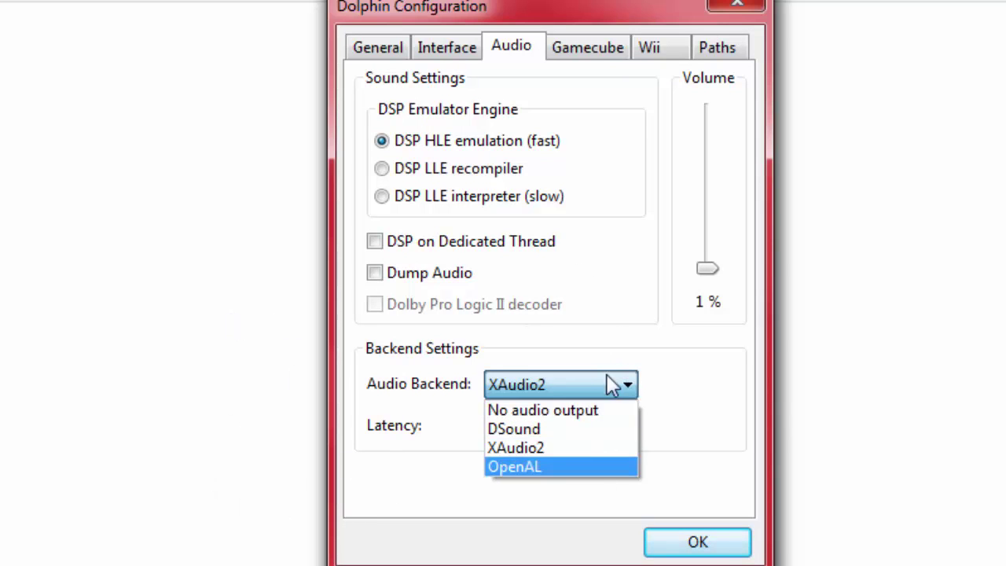
{"action": "left_click", "coordinate": [541, 449]}
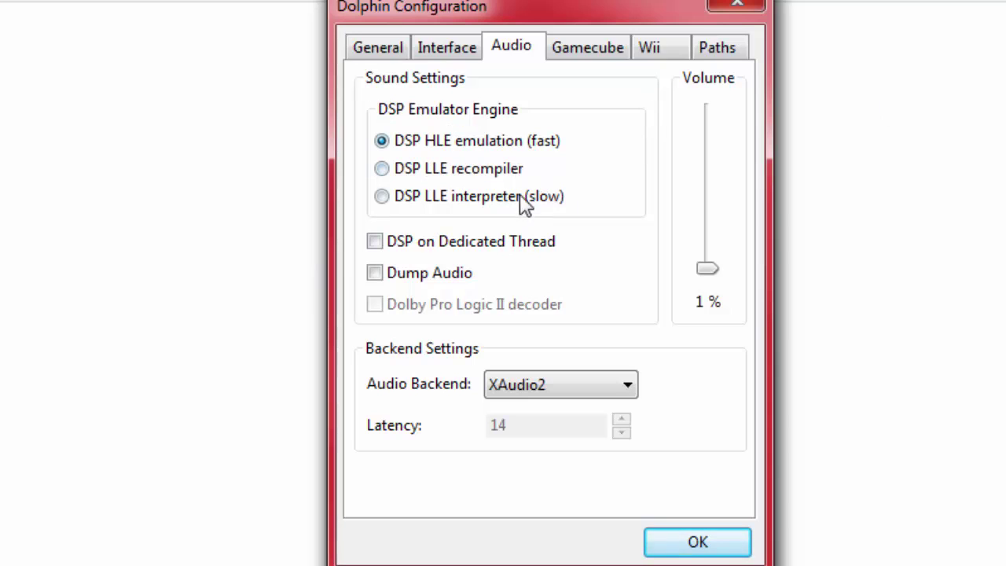
{"action": "left_click", "coordinate": [455, 176]}
{"action": "left_click", "coordinate": [468, 144]}
{"action": "left_click_drag", "start_coordinate": [707, 269], "coordinate": [206, 376]}
Look at the system language choices in Dolphin's Gamecube settings.
{"action": "left_click", "coordinate": [610, 55]}
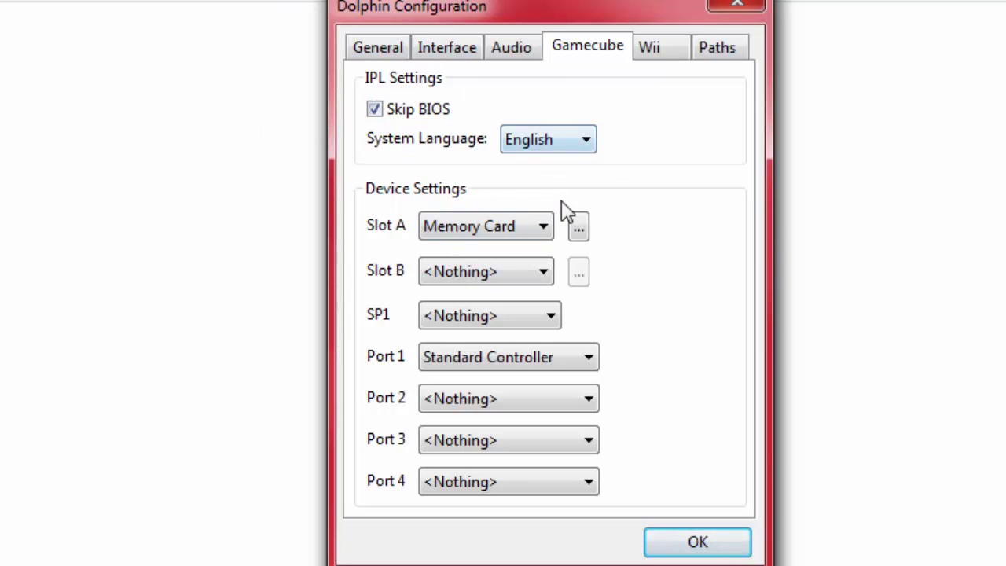
{"action": "left_click", "coordinate": [531, 142]}
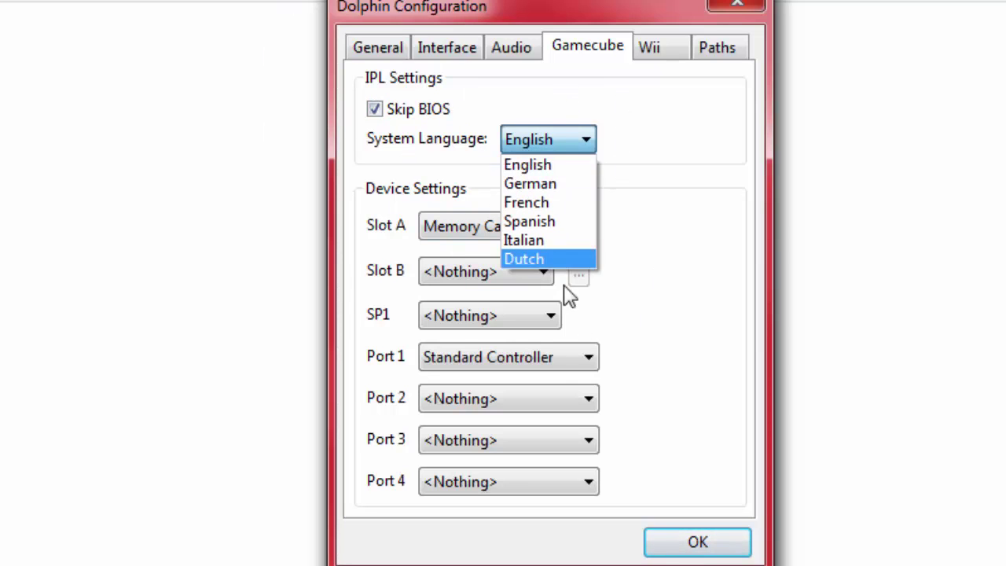
{"action": "left_click", "coordinate": [681, 294]}
Select the 16:9 aspect ratio in the Wii settings, check the Paths settings, and accept the Dolphin configuration.
{"action": "left_click", "coordinate": [656, 48]}
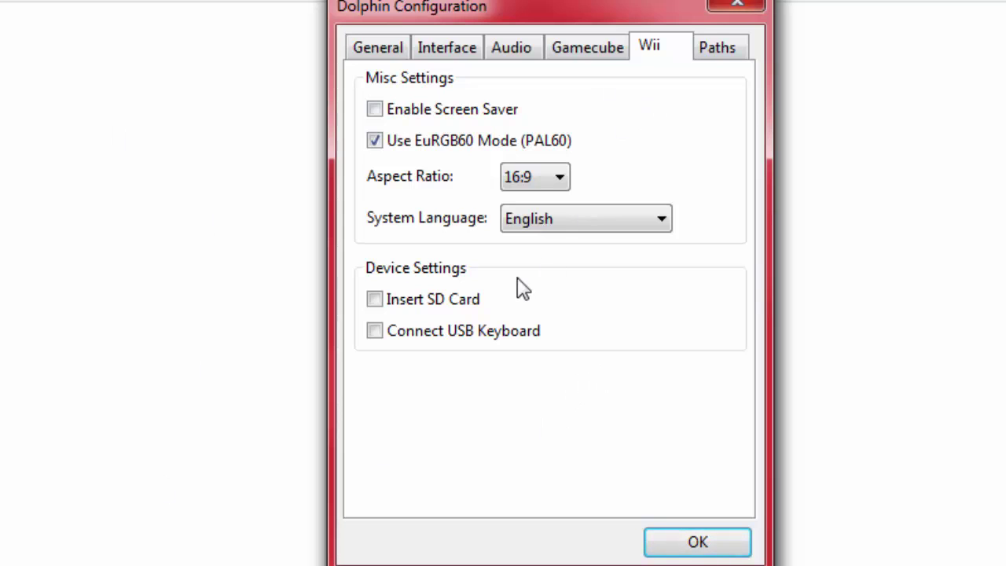
{"action": "left_click", "coordinate": [542, 179]}
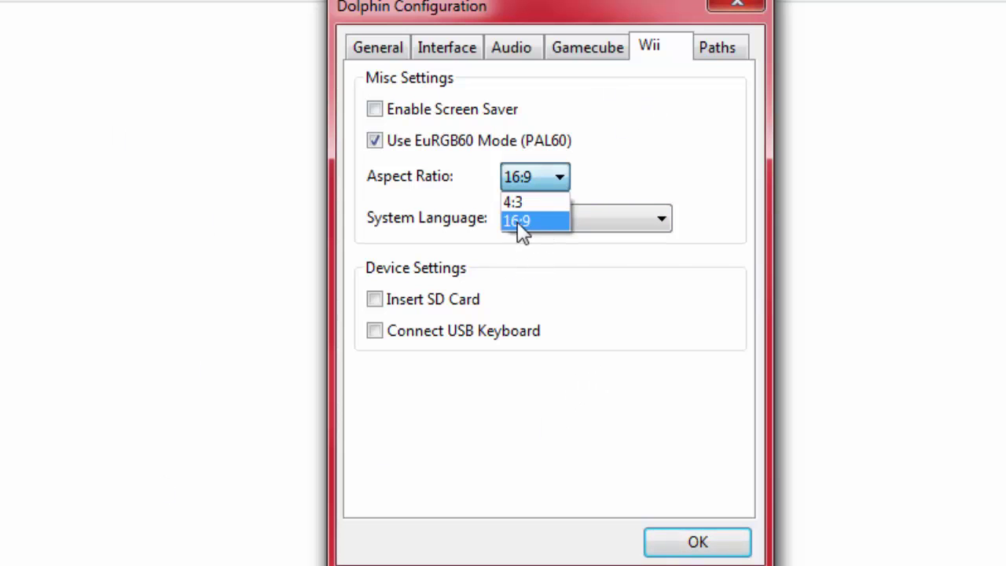
{"action": "left_click", "coordinate": [519, 221]}
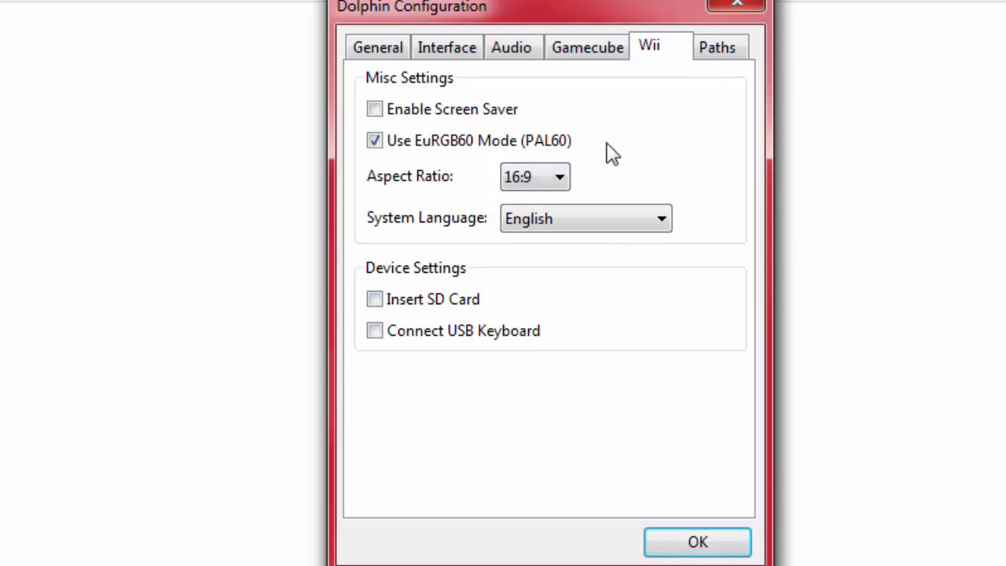
{"action": "left_click", "coordinate": [720, 49]}
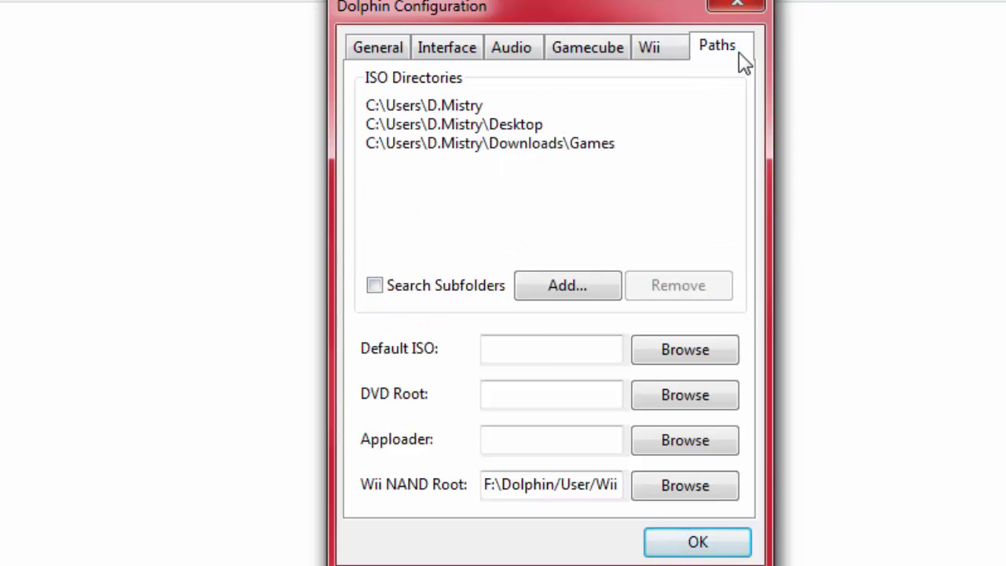
{"action": "left_click", "coordinate": [702, 546]}
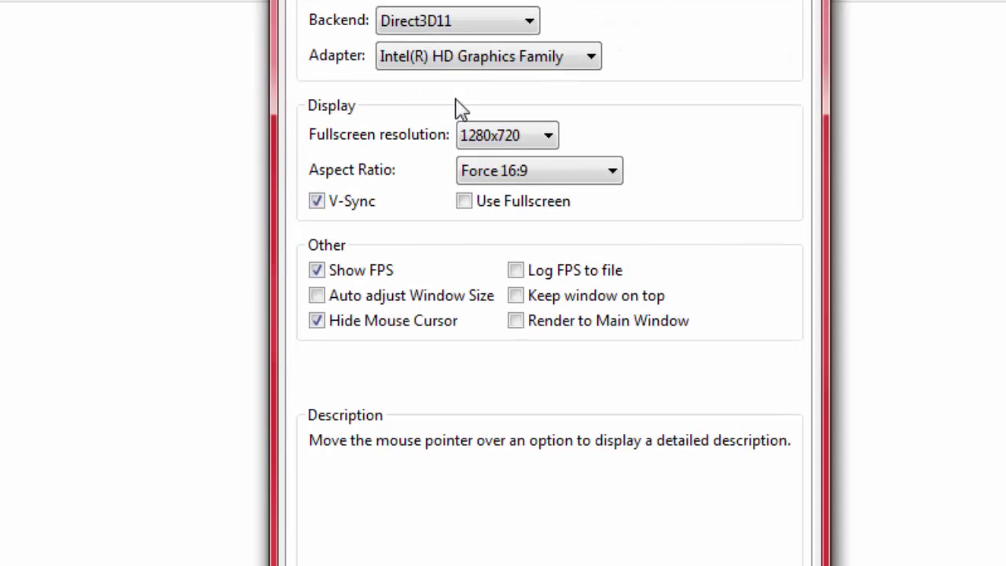
In the graphics configuration, select the Direct3D11 backend and the Intel(R) HD Graphics Family adapter.
{"action": "left_click", "coordinate": [528, 21]}
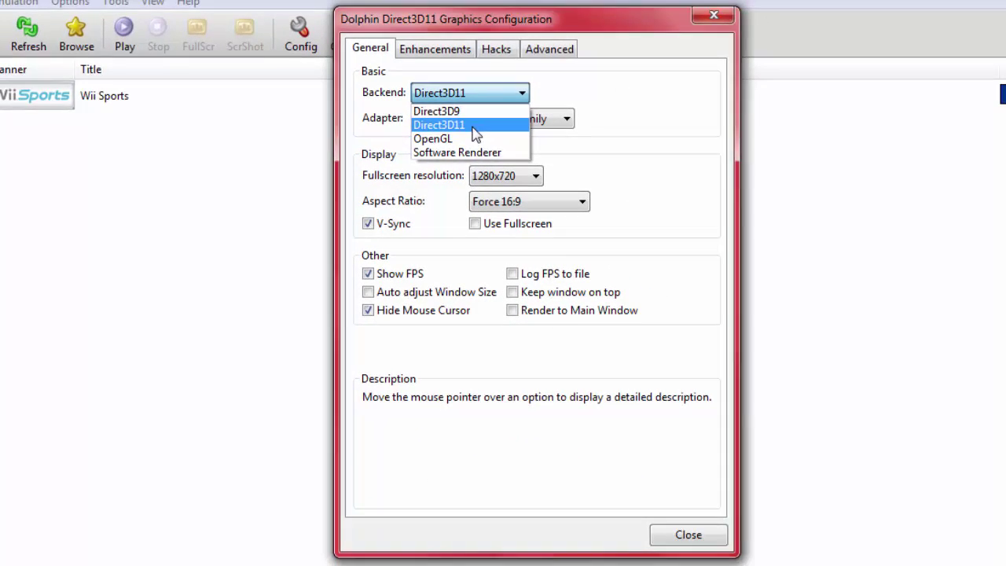
{"action": "left_click", "coordinate": [474, 128]}
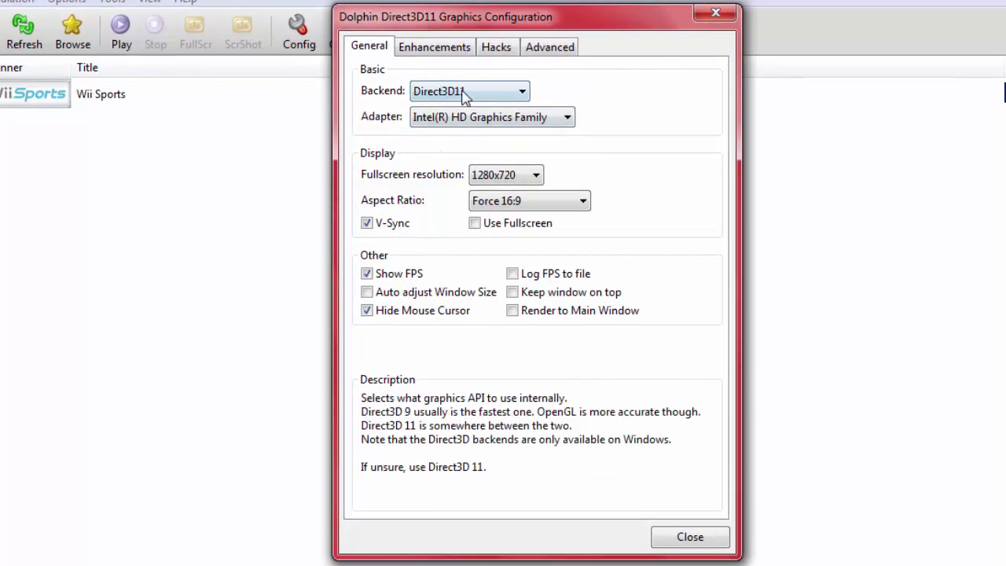
{"action": "left_click", "coordinate": [463, 91]}
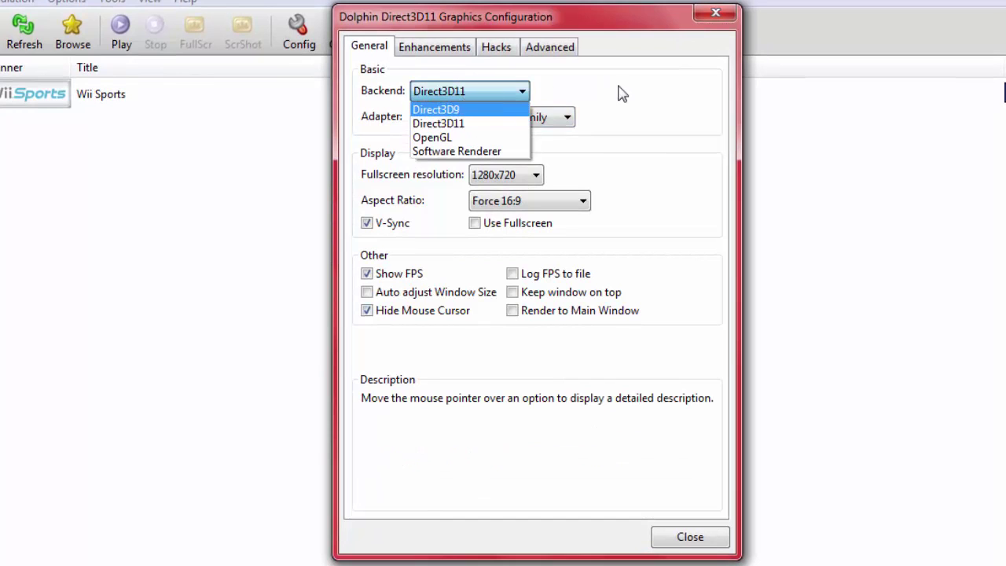
{"action": "left_click", "coordinate": [476, 97]}
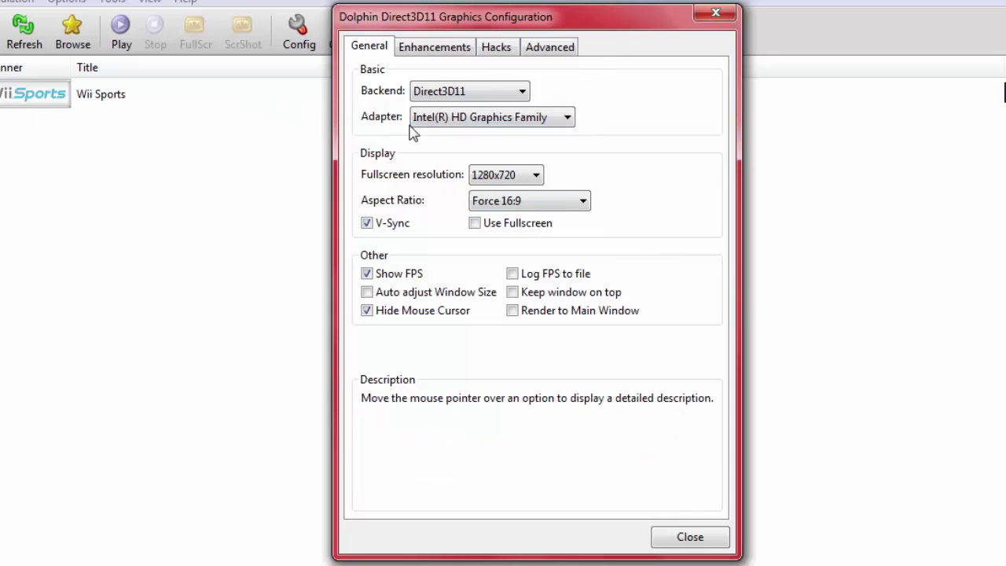
{"action": "left_click", "coordinate": [471, 117]}
{"action": "left_click", "coordinate": [474, 136]}
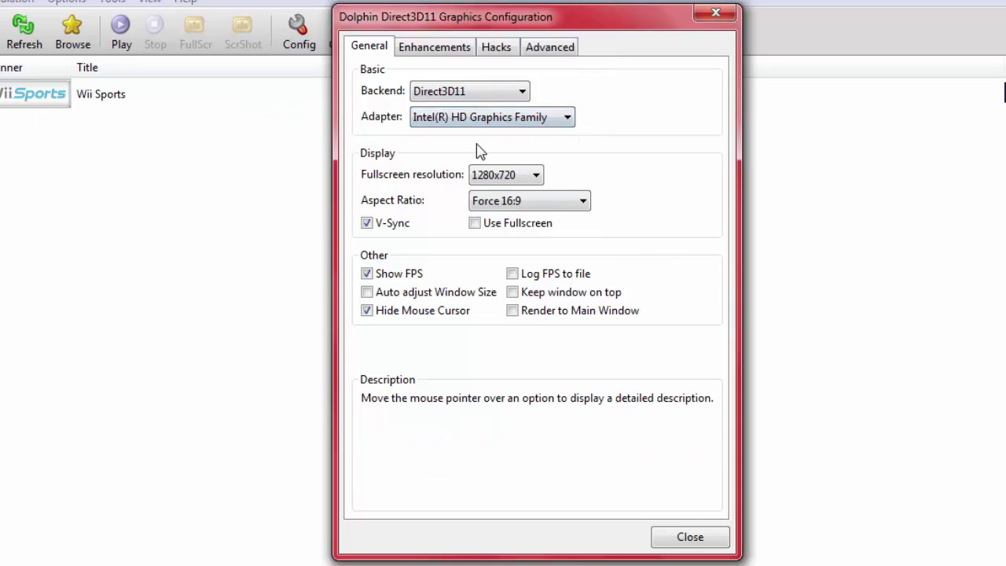
Set the fullscreen resolution to 1280x720 and the display aspect ratio to Force 16:9.
{"action": "left_click", "coordinate": [532, 173]}
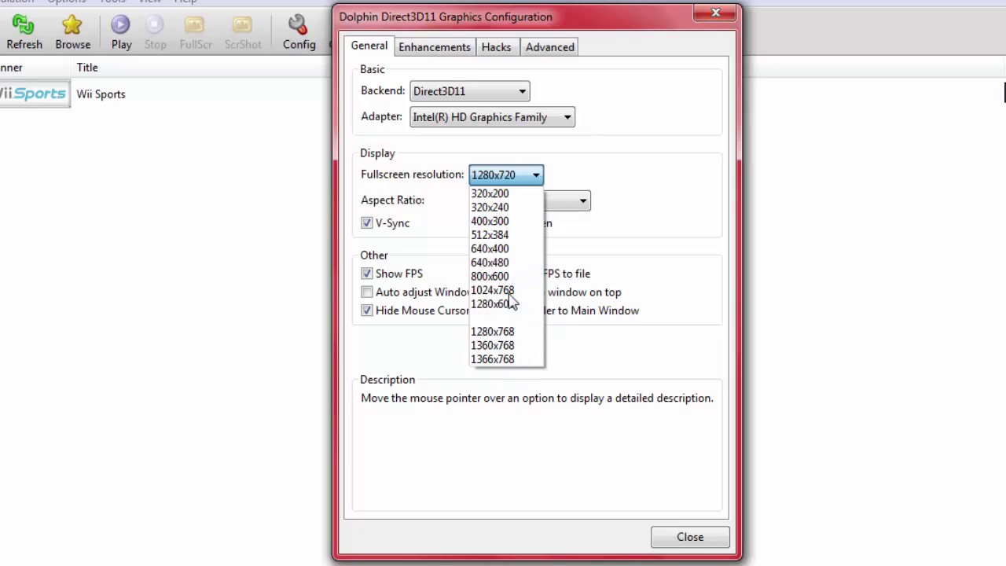
{"action": "left_click", "coordinate": [526, 318]}
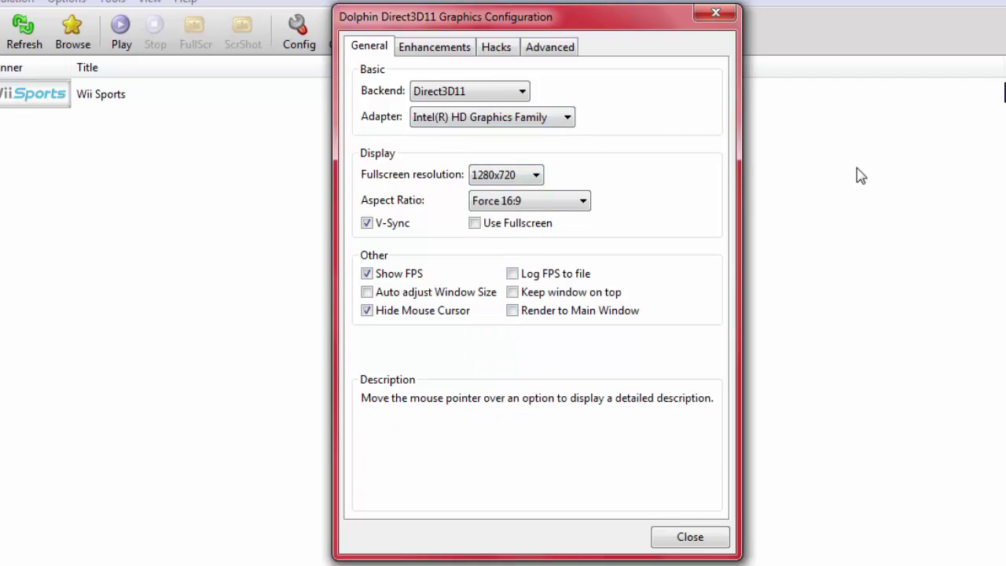
{"action": "left_click", "coordinate": [512, 175]}
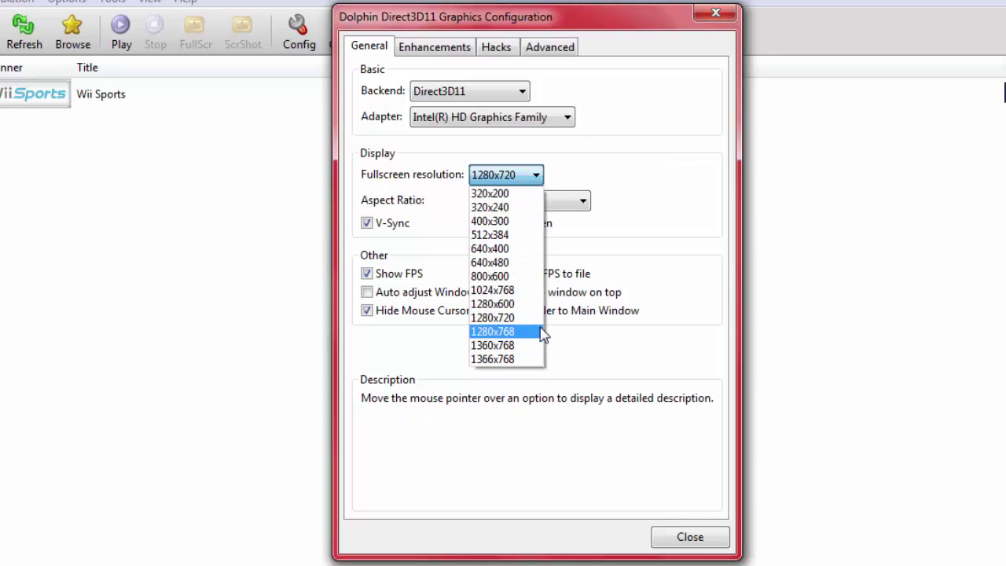
{"action": "left_click", "coordinate": [495, 317]}
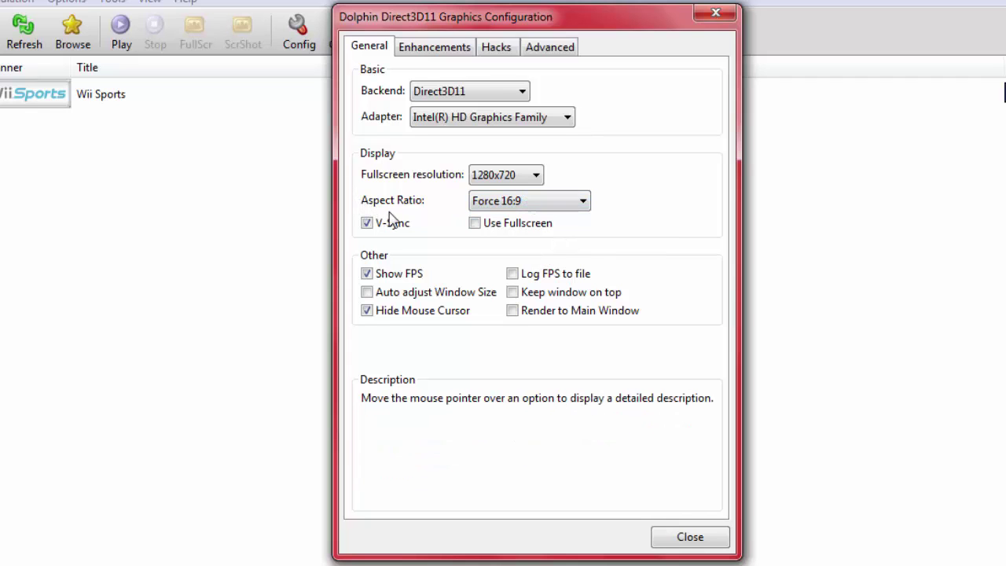
{"action": "left_click", "coordinate": [512, 203]}
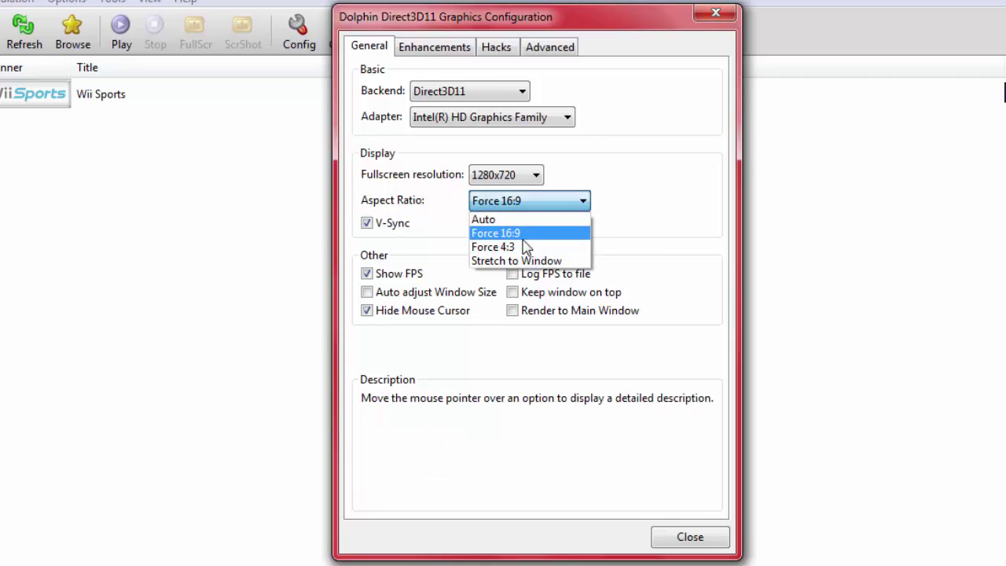
{"action": "left_click", "coordinate": [523, 239]}
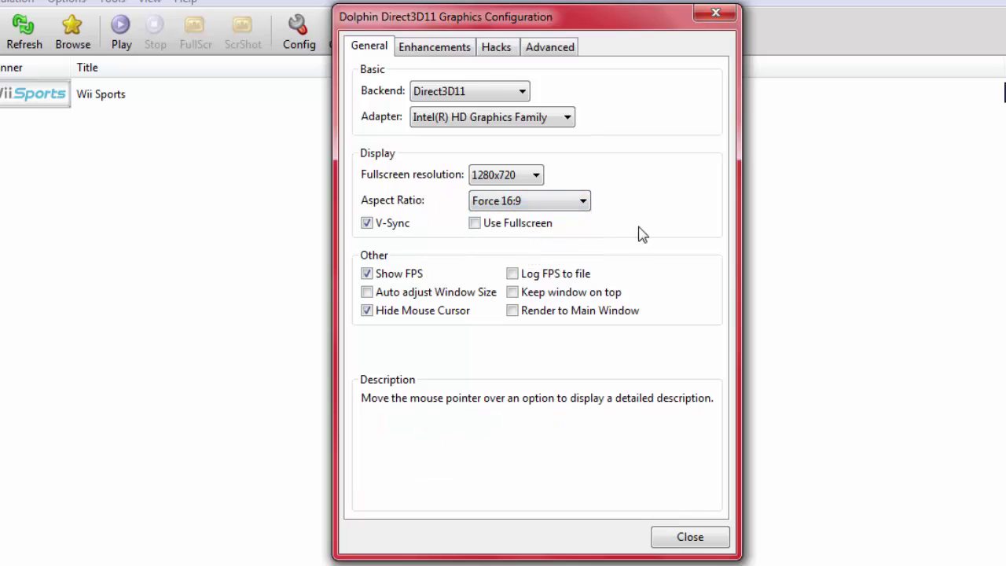
Enable Use Fullscreen, and try the Log FPS to file option on and off.
{"action": "left_click", "coordinate": [481, 229]}
{"action": "mouse_move", "coordinate": [397, 287]}
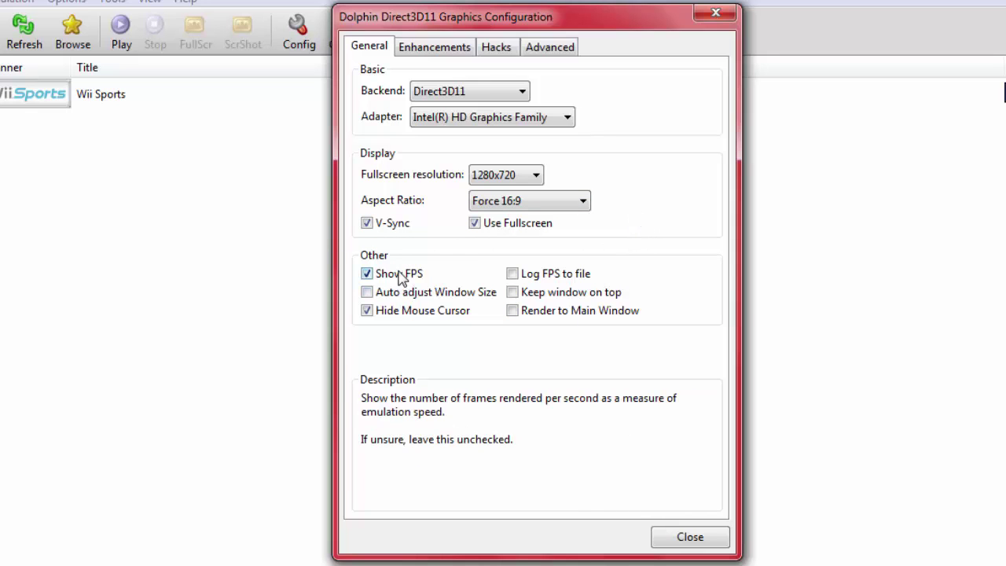
{"action": "mouse_move", "coordinate": [451, 292]}
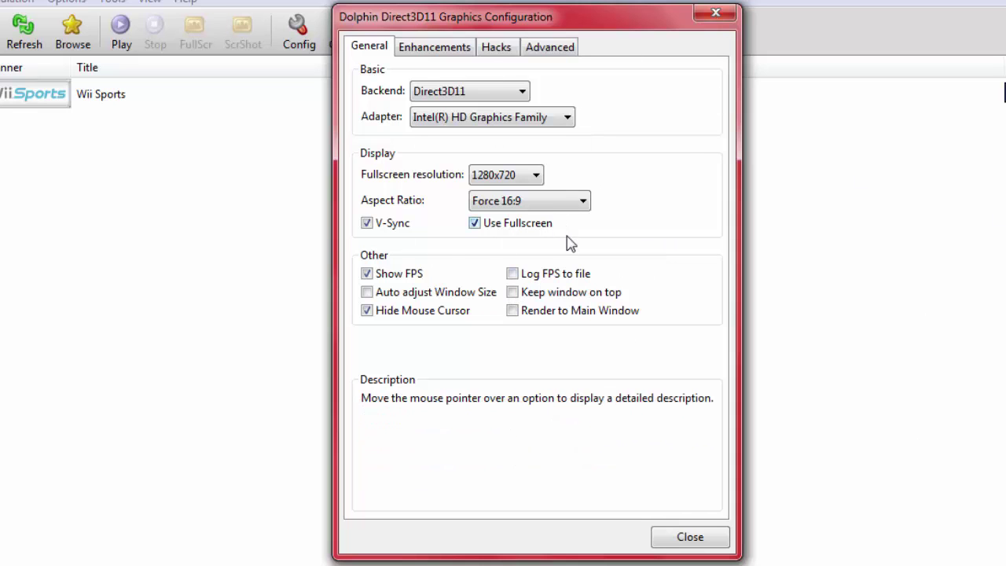
{"action": "left_click", "coordinate": [540, 274]}
{"action": "left_click", "coordinate": [578, 277]}
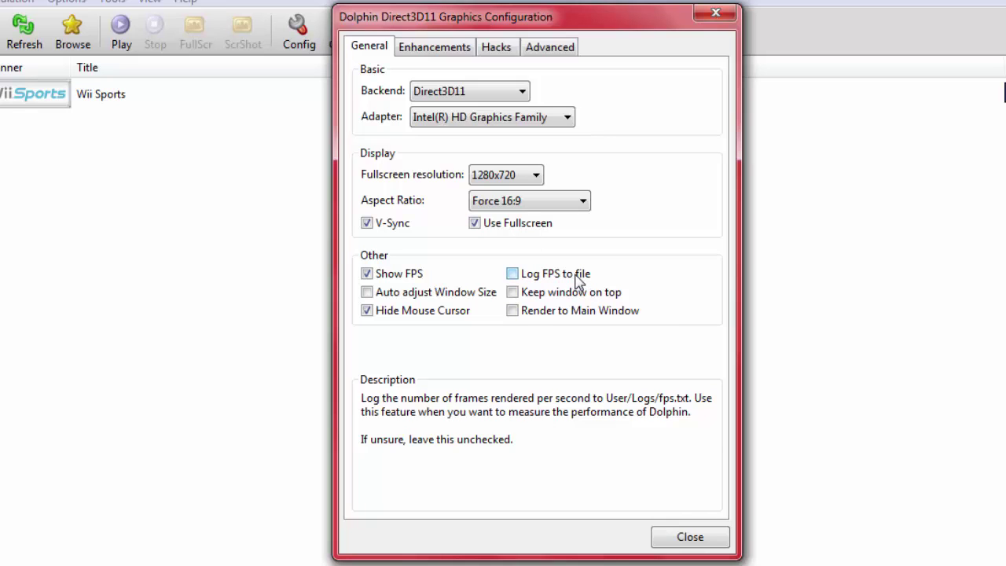
In the graphics enhancements, choose 1x Native (640x528) internal resolution and set anti-aliasing to None.
{"action": "left_click", "coordinate": [425, 49]}
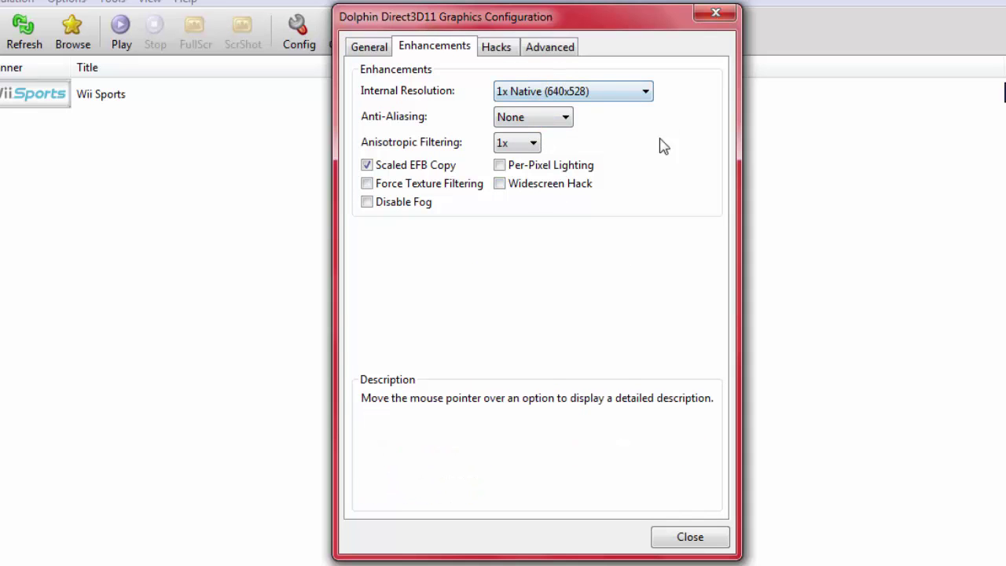
{"action": "left_click", "coordinate": [510, 94]}
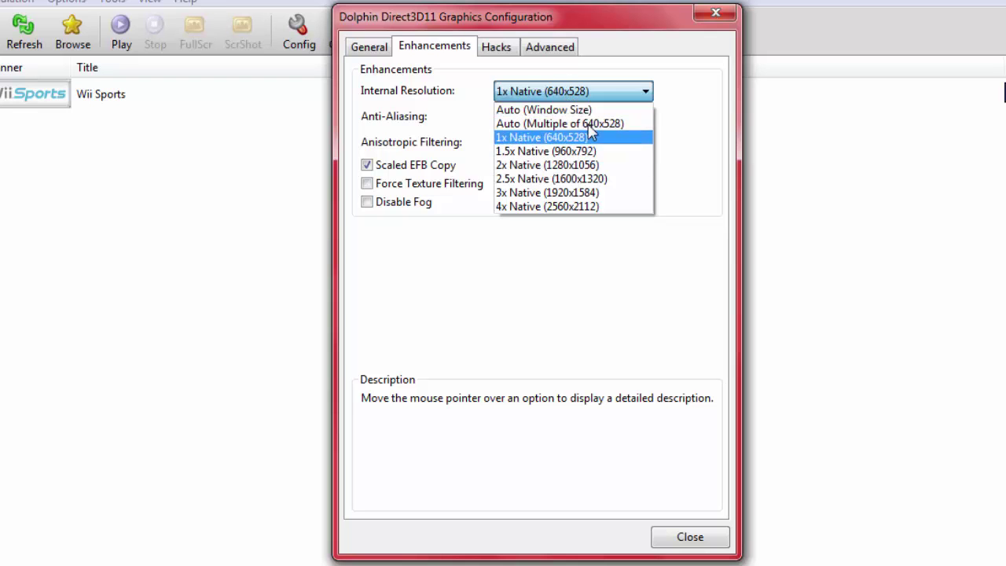
{"action": "left_click", "coordinate": [555, 142]}
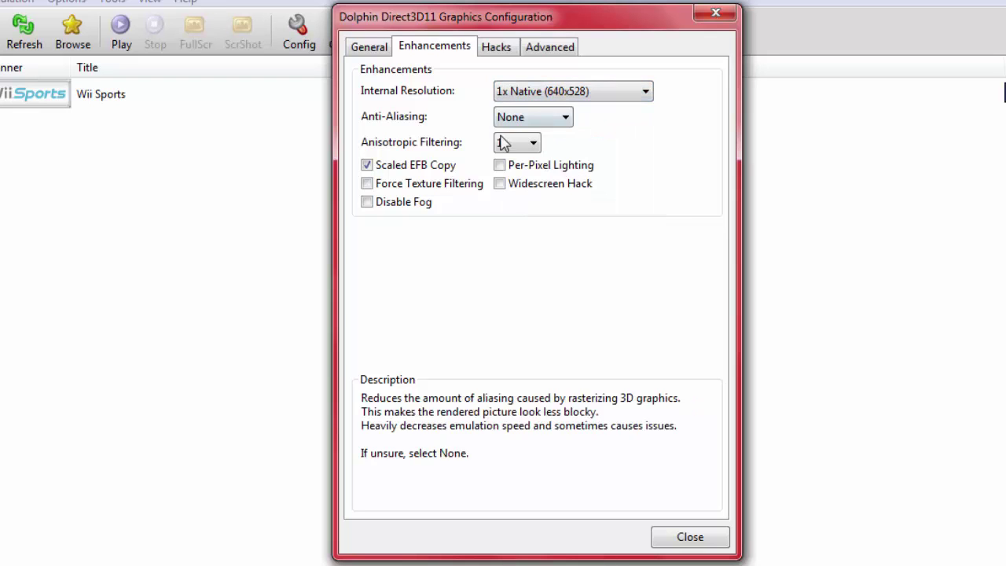
{"action": "left_click", "coordinate": [520, 117]}
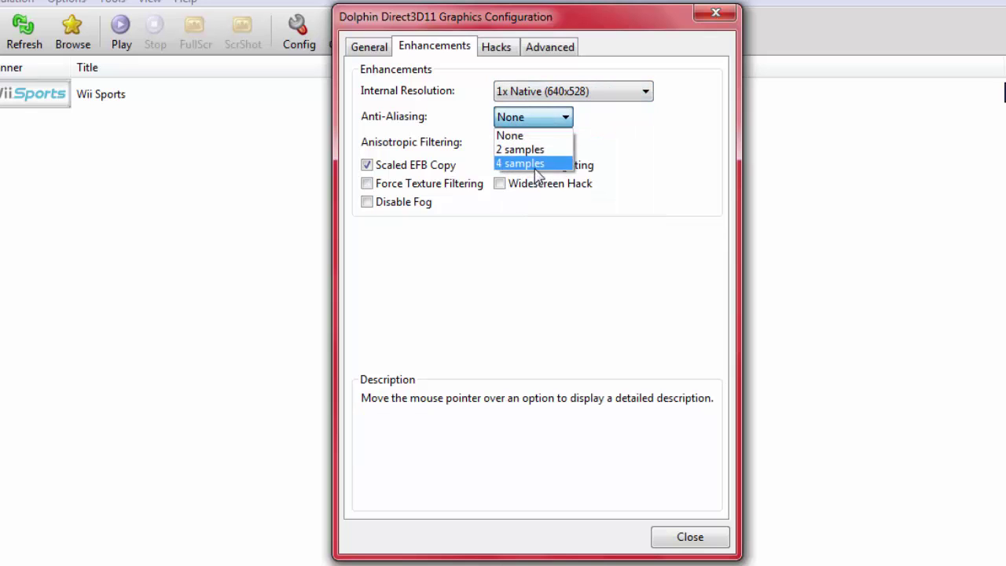
{"action": "left_click", "coordinate": [528, 135]}
Set anisotropic filtering to 1x and look over its other levels.
{"action": "left_click", "coordinate": [527, 143]}
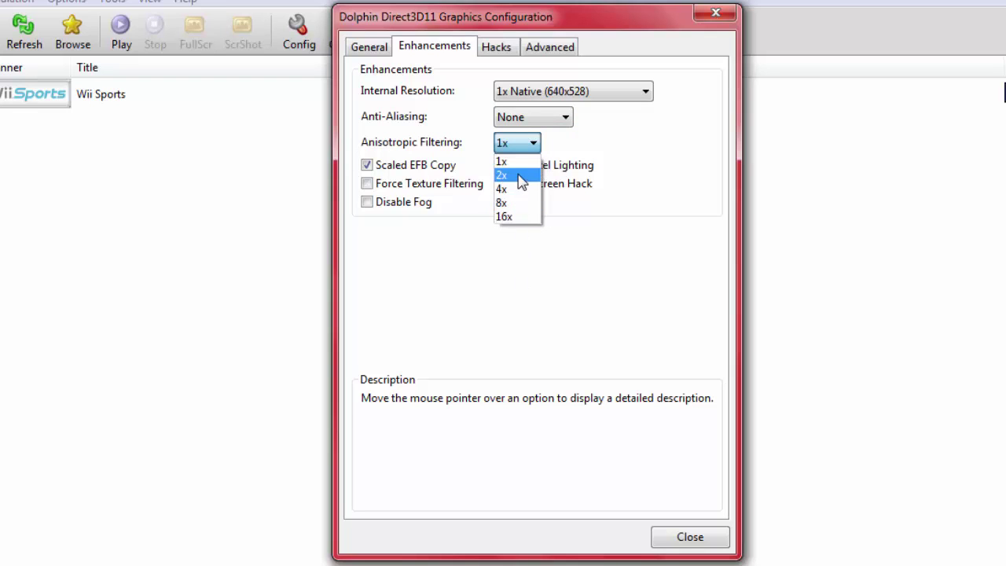
{"action": "left_click", "coordinate": [519, 162]}
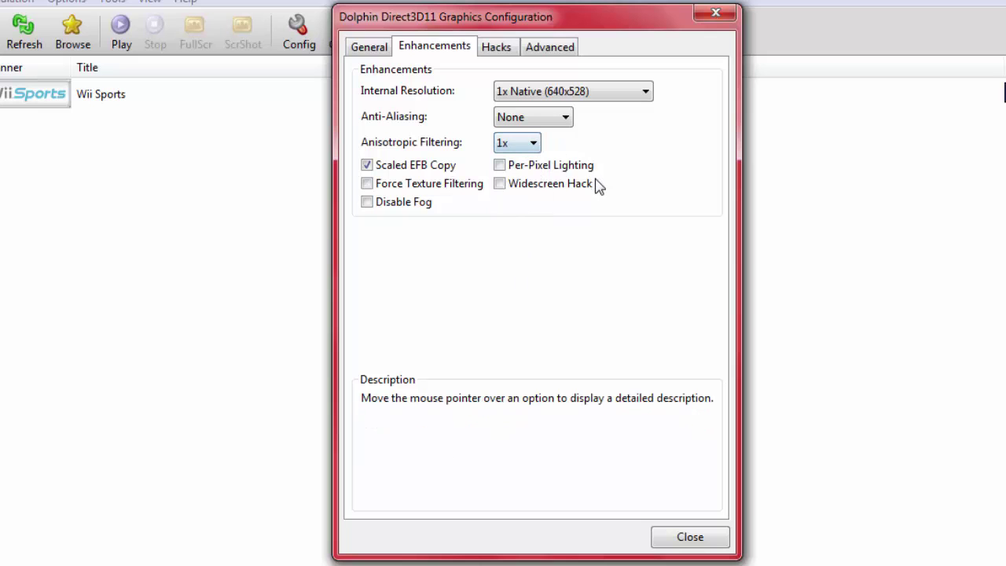
{"action": "left_click", "coordinate": [503, 145]}
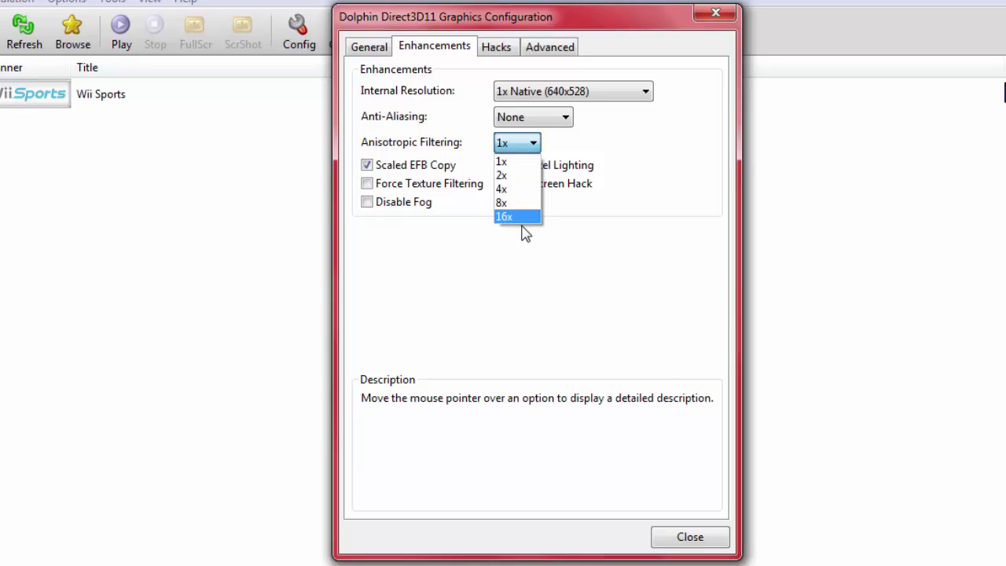
{"action": "left_click", "coordinate": [570, 282]}
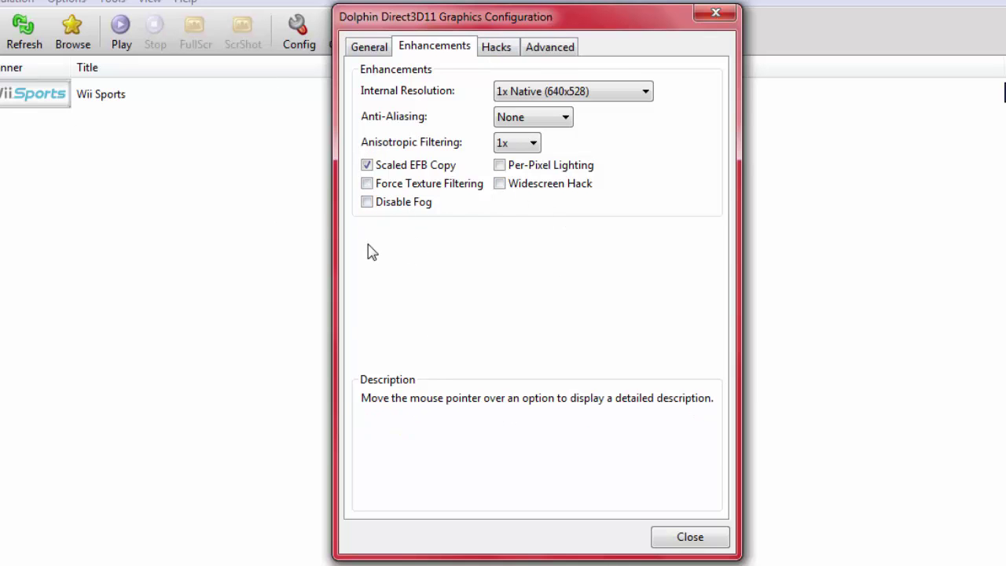
In the graphics hacks, try RAM with Enable Cache for the EFB copies, and return them to Texture.
{"action": "left_click", "coordinate": [493, 52]}
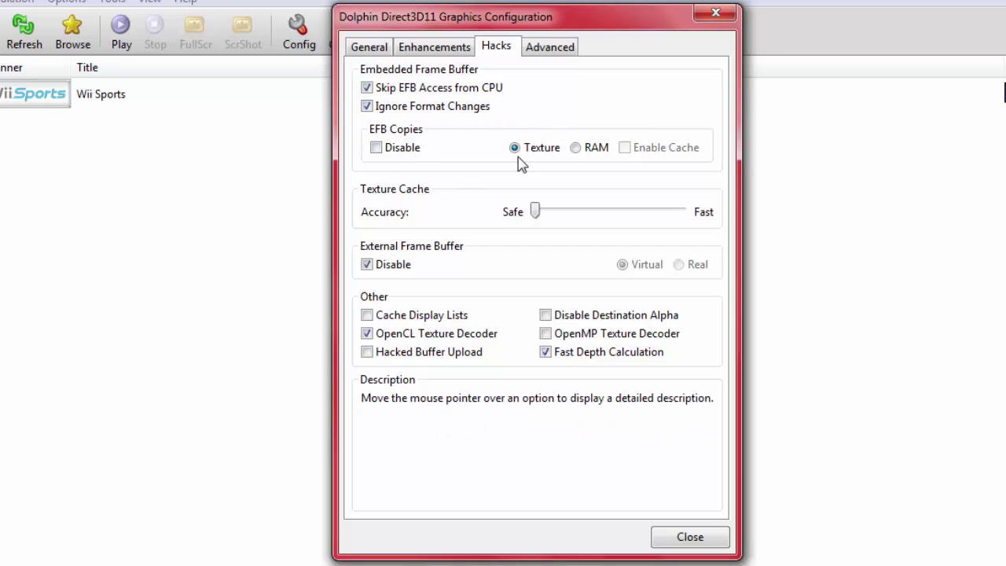
{"action": "left_click", "coordinate": [577, 151]}
{"action": "left_click", "coordinate": [627, 150]}
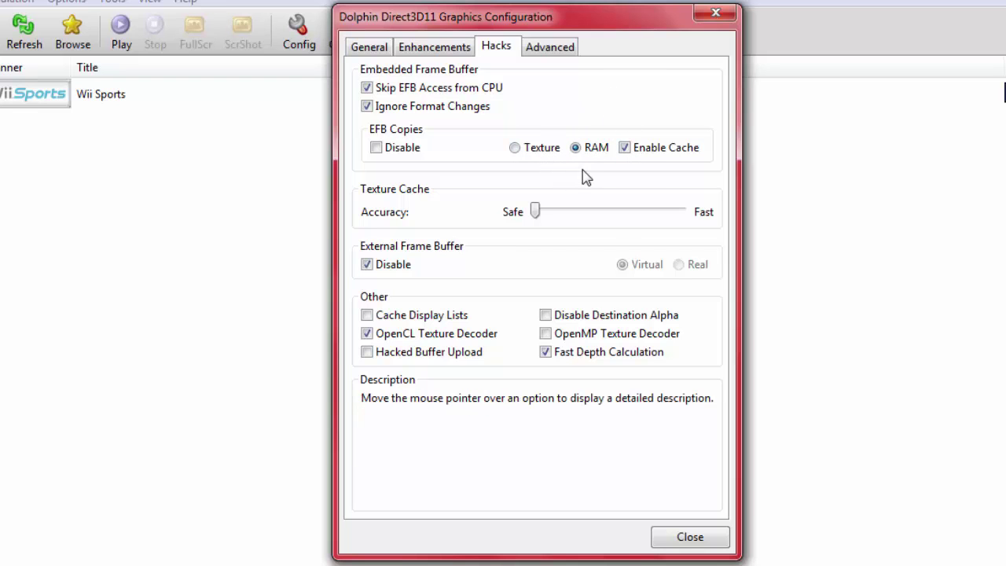
{"action": "left_click", "coordinate": [515, 148]}
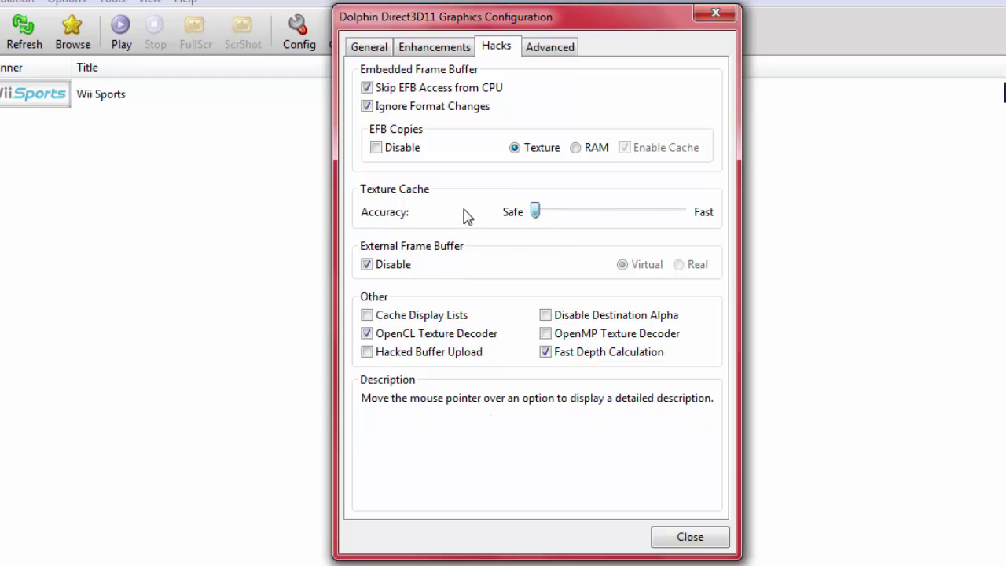
Try the texture cache accuracy at Fast and return it to Safe.
{"action": "left_click_drag", "start_coordinate": [531, 214], "coordinate": [315, 229]}
{"action": "left_click_drag", "start_coordinate": [535, 211], "coordinate": [686, 206]}
{"action": "left_click_drag", "start_coordinate": [682, 212], "coordinate": [532, 239]}
Read the descriptions of the Cache Display Lists and OpenCL Texture Decoder hacks, and view the advanced graphics settings.
{"action": "mouse_move", "coordinate": [408, 317]}
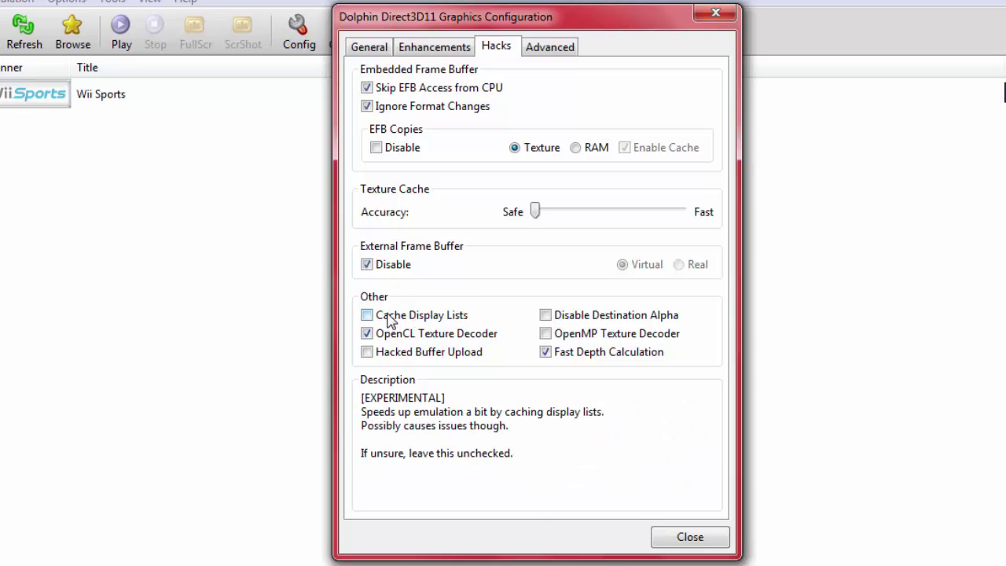
{"action": "mouse_move", "coordinate": [383, 338]}
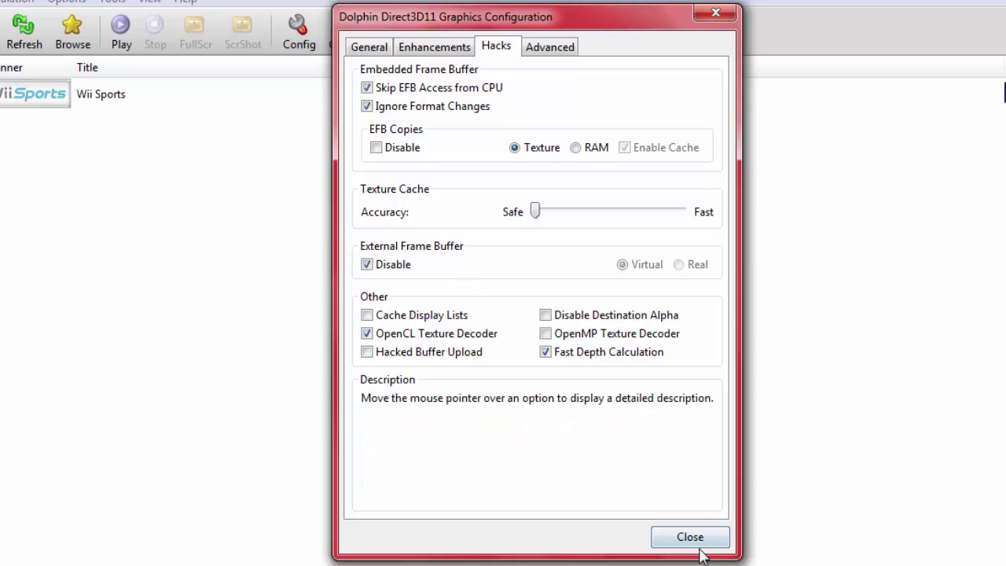
{"action": "left_click", "coordinate": [543, 49]}
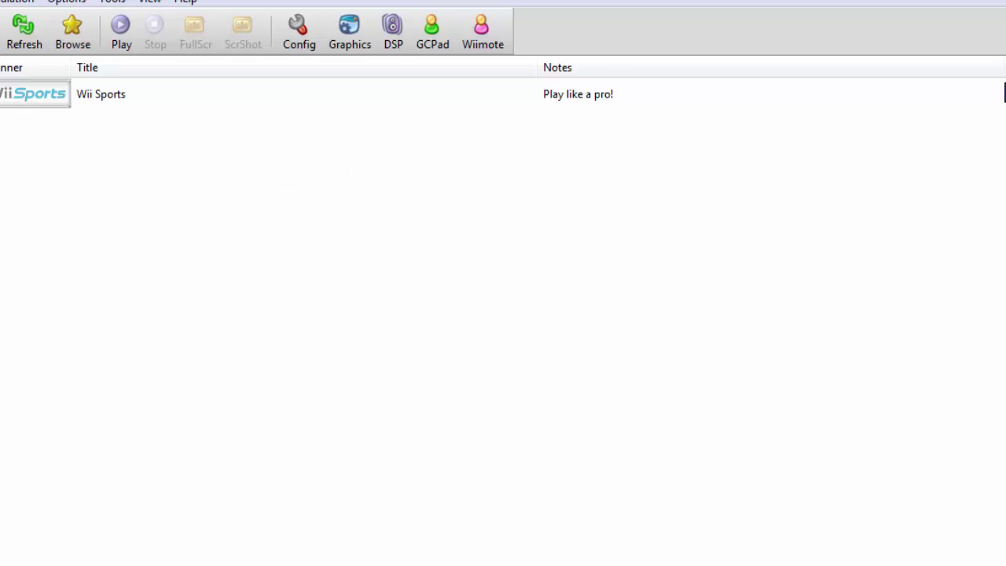
Open the Intel graphics properties from the hidden notification area programs and set the 3D preference to full Performance.
{"action": "left_click", "coordinate": [947, 562]}
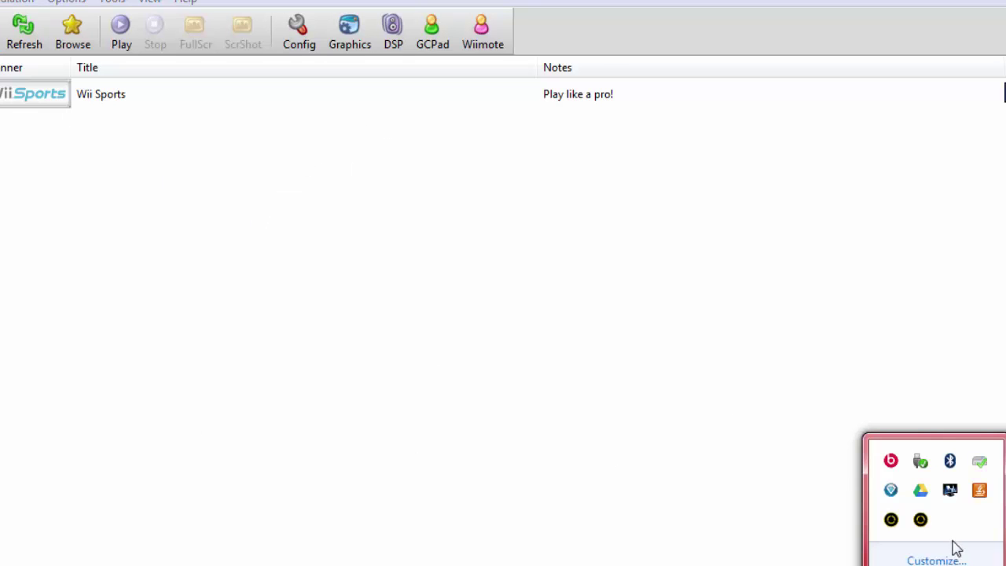
{"action": "right_click", "coordinate": [951, 501]}
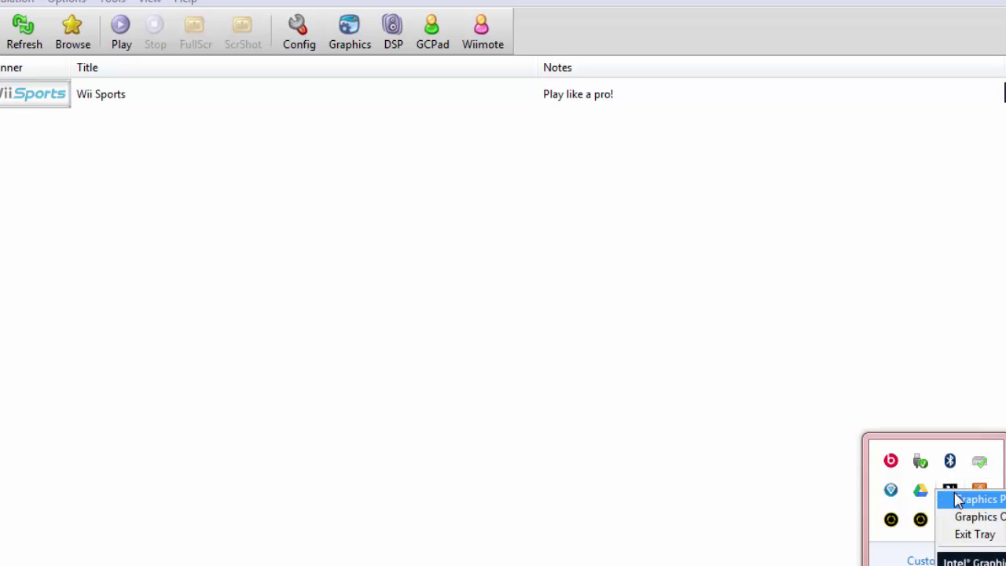
{"action": "left_click", "coordinate": [958, 503]}
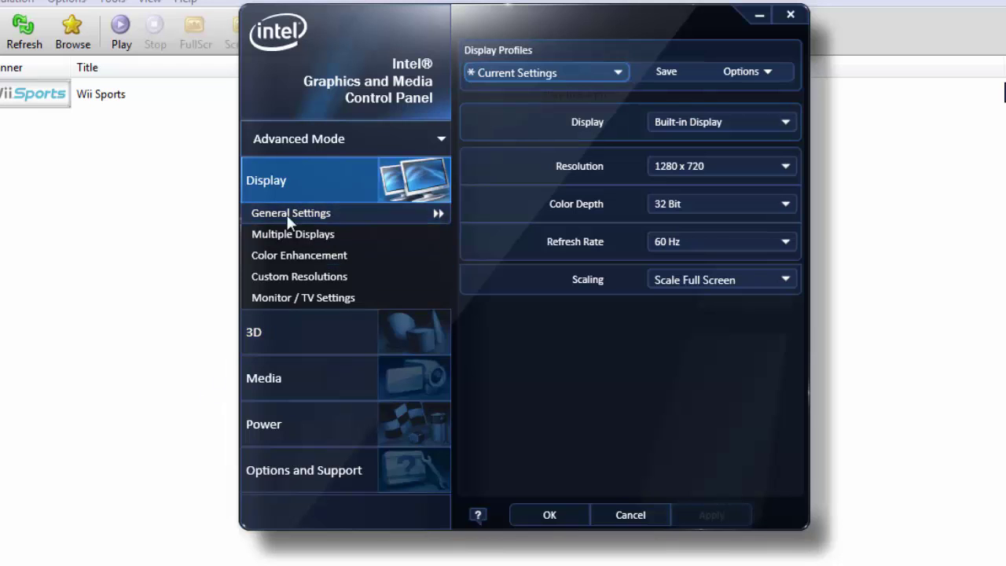
{"action": "left_click", "coordinate": [341, 332]}
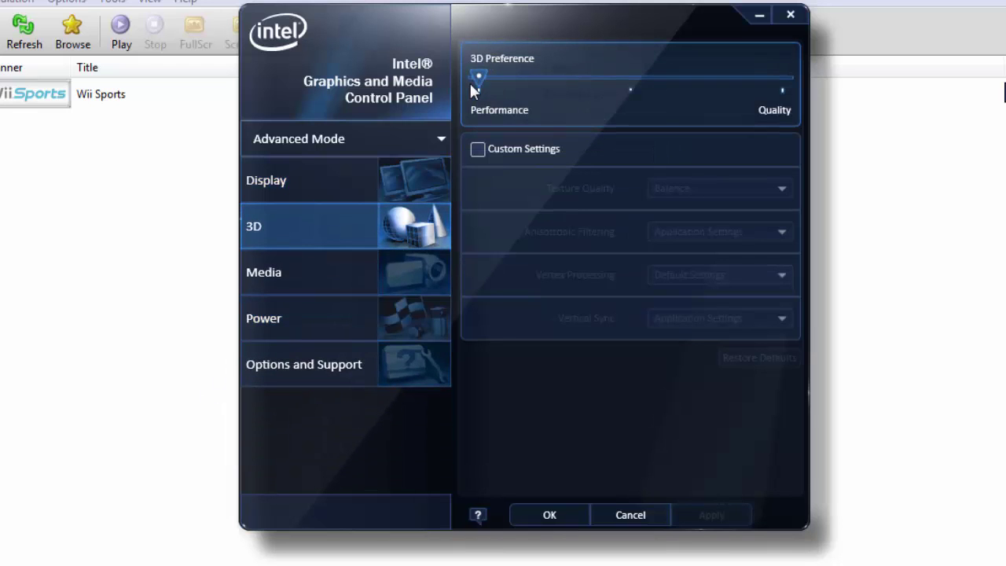
{"action": "left_click_drag", "start_coordinate": [478, 79], "coordinate": [360, 56]}
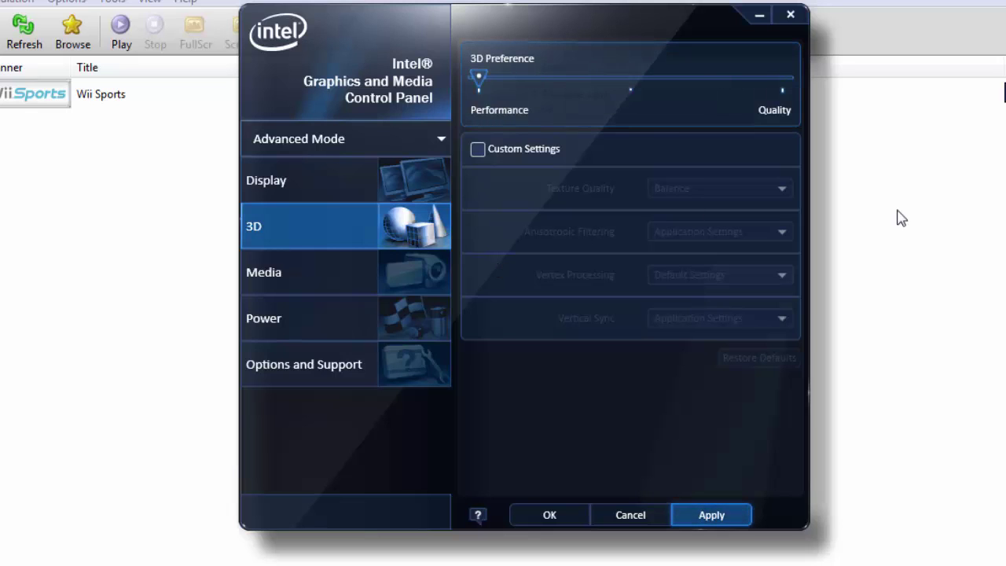
Look over the Intel power plans and general display settings, apply the graphics changes and close the control panel.
{"action": "left_click", "coordinate": [393, 318]}
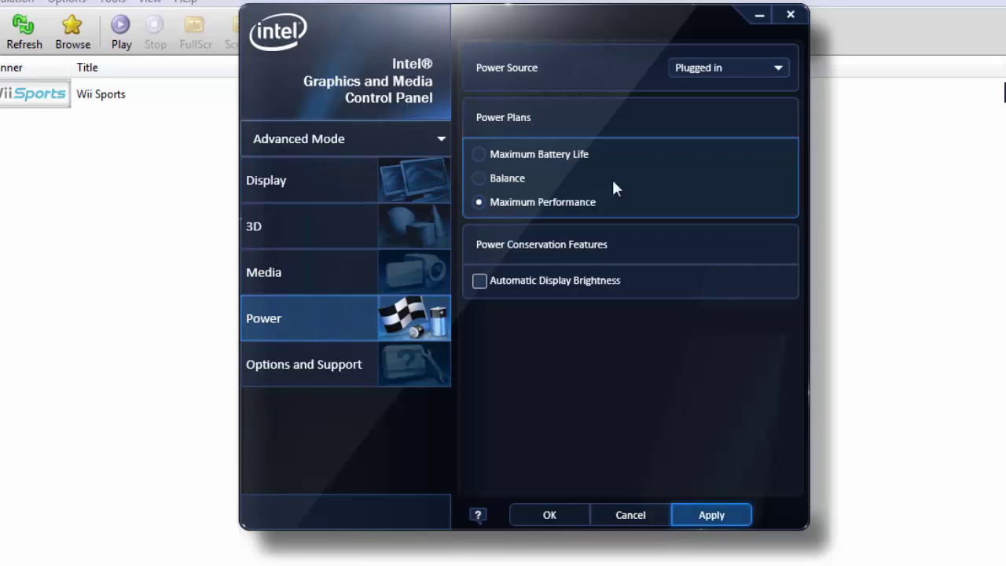
{"action": "left_click", "coordinate": [318, 378]}
{"action": "left_click", "coordinate": [333, 178]}
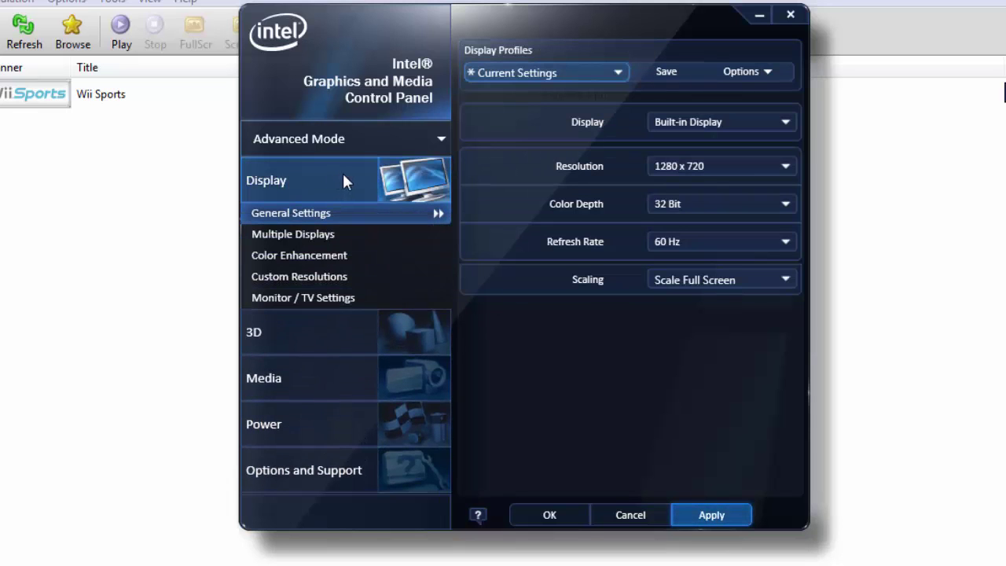
{"action": "left_click", "coordinate": [711, 516]}
{"action": "left_click", "coordinate": [493, 294]}
{"action": "left_click", "coordinate": [548, 517]}
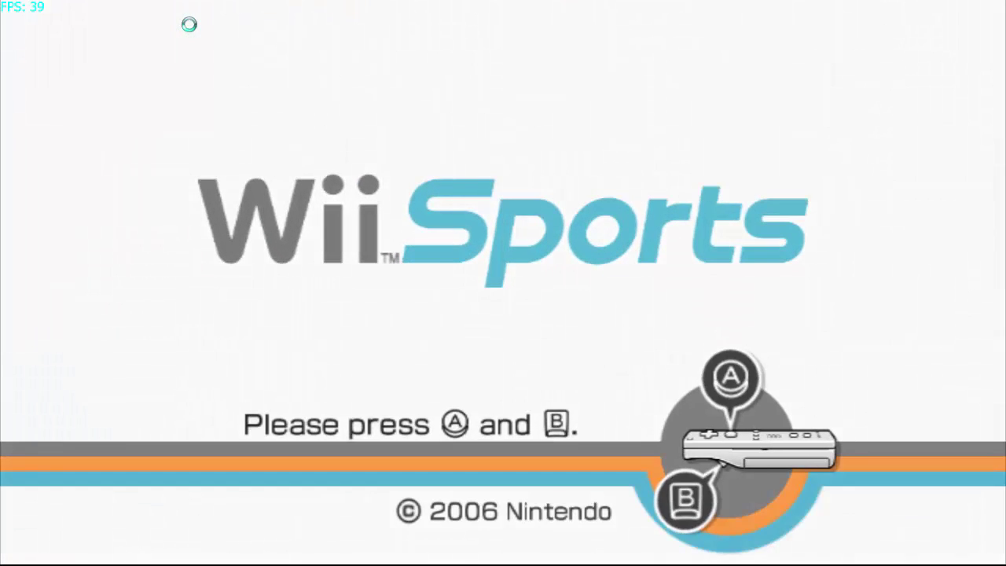
In Wii Sports, set up a one-player Tennis game with the Guest A Mii and accept playing without saved records.
{"action": "left_click", "coordinate": [189, 24]}
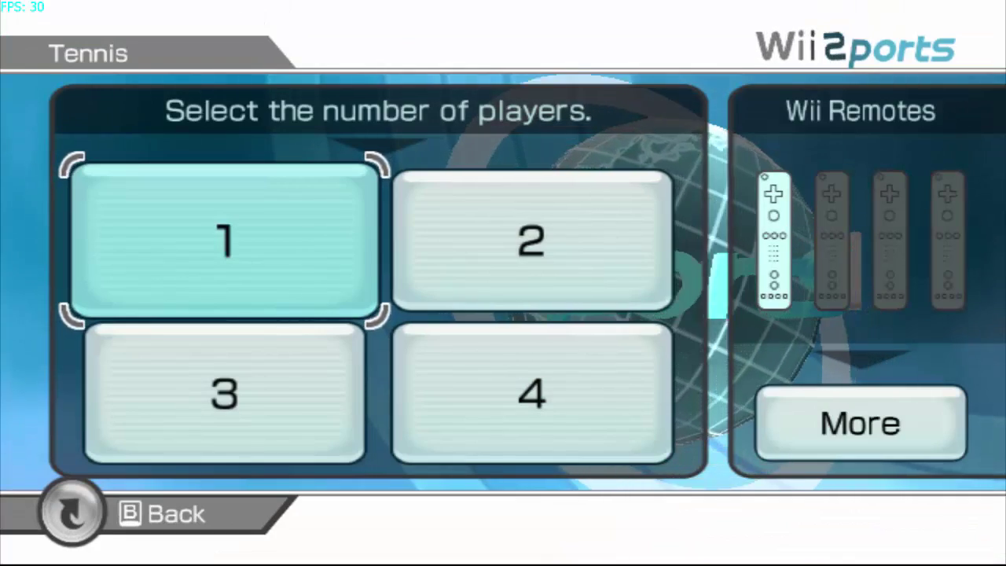
{"action": "left_click", "coordinate": [224, 240]}
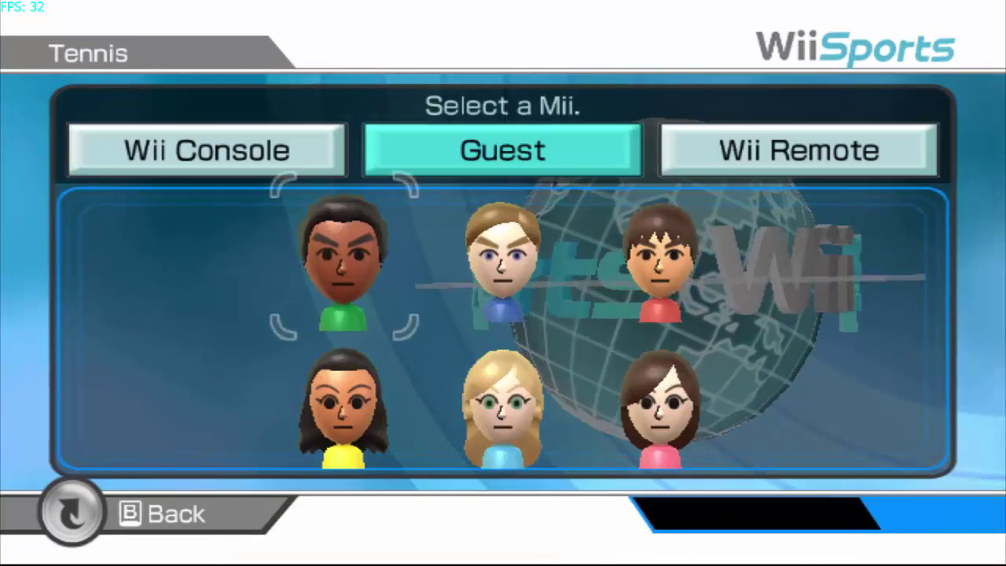
{"action": "left_click", "coordinate": [343, 261]}
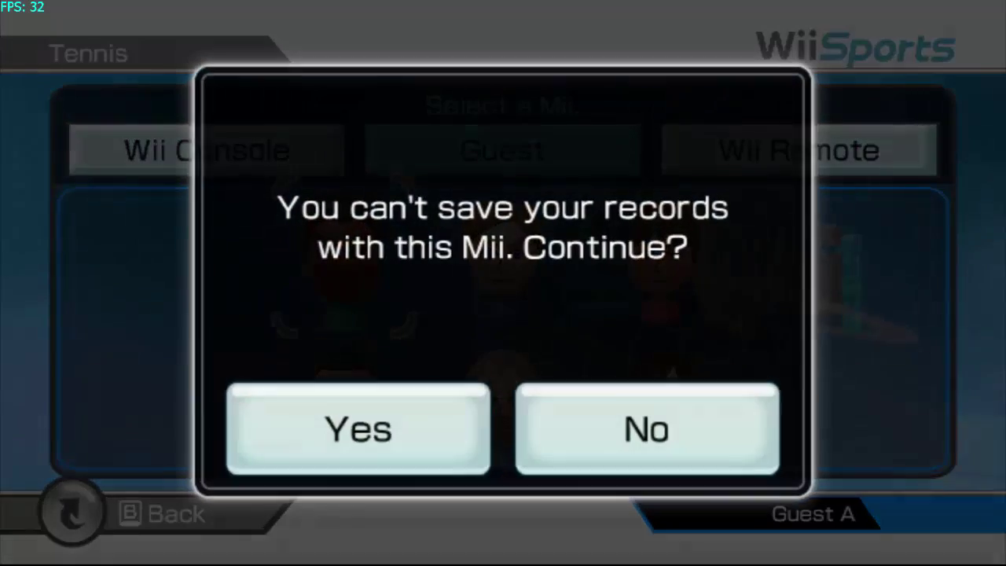
{"action": "left_click", "coordinate": [357, 428]}
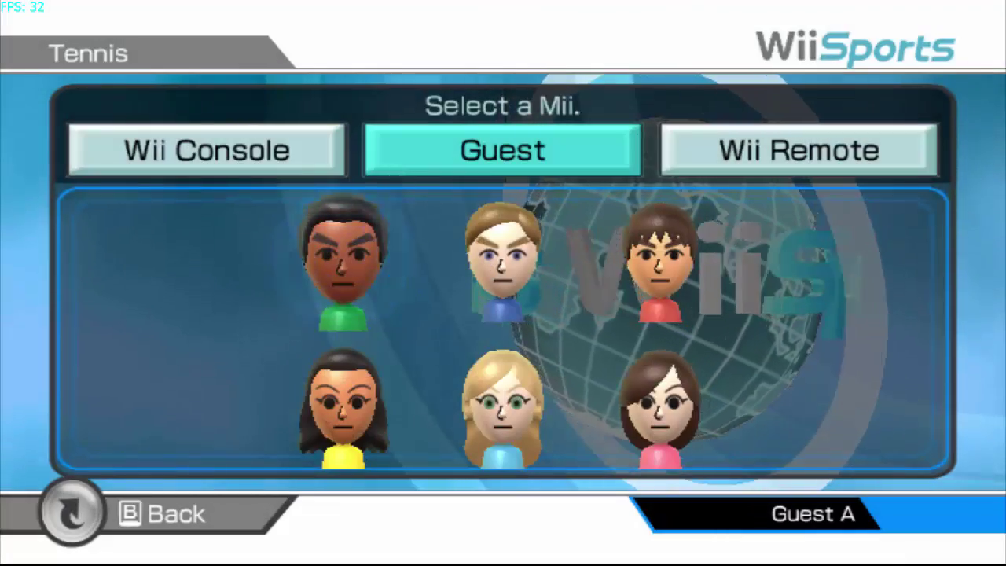
{"action": "key", "text": "Return"}
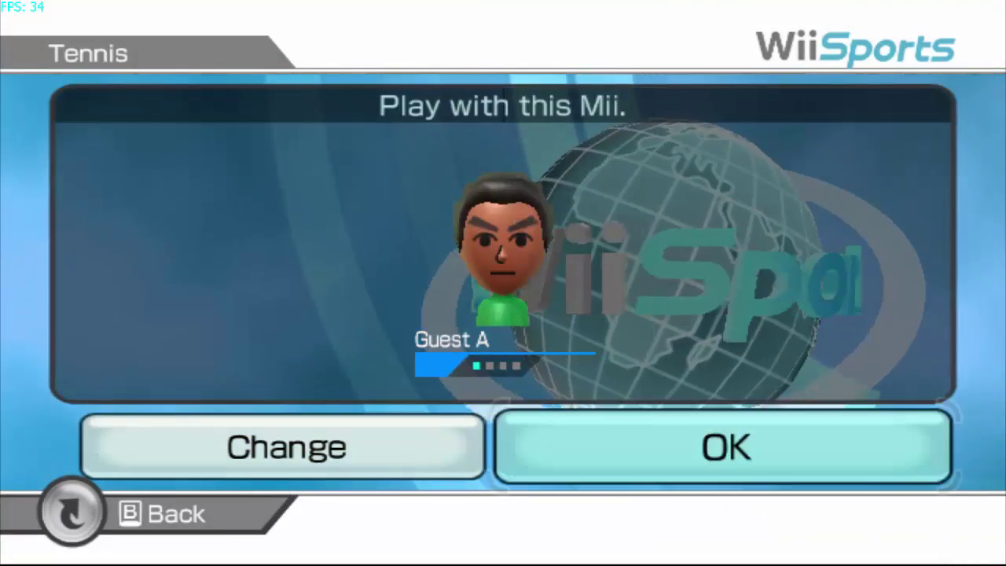
{"action": "key", "text": "Return"}
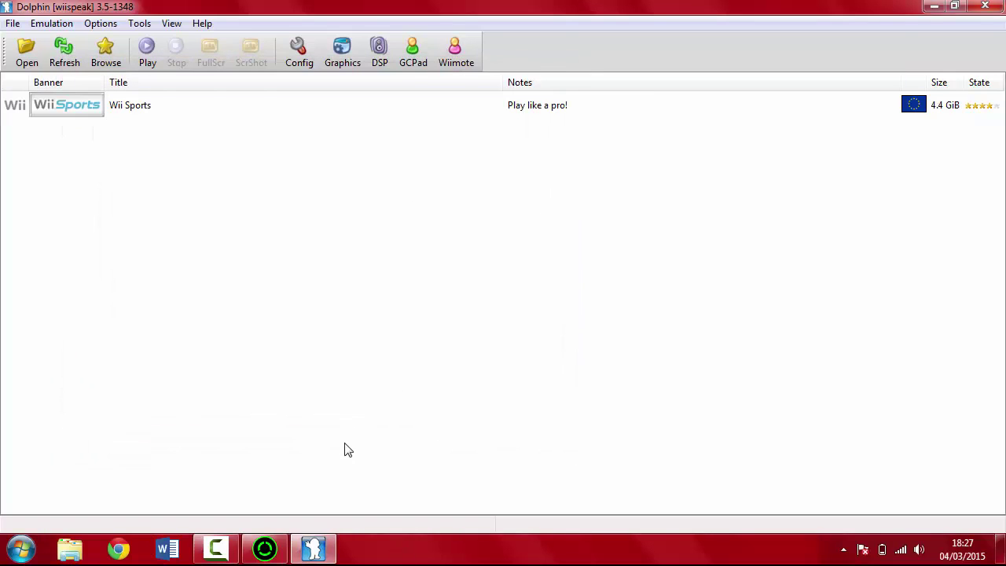
Close the Dolphin emulator window and return to the desktop.
{"action": "left_click", "coordinate": [987, 6]}
{"action": "left_click", "coordinate": [226, 141]}
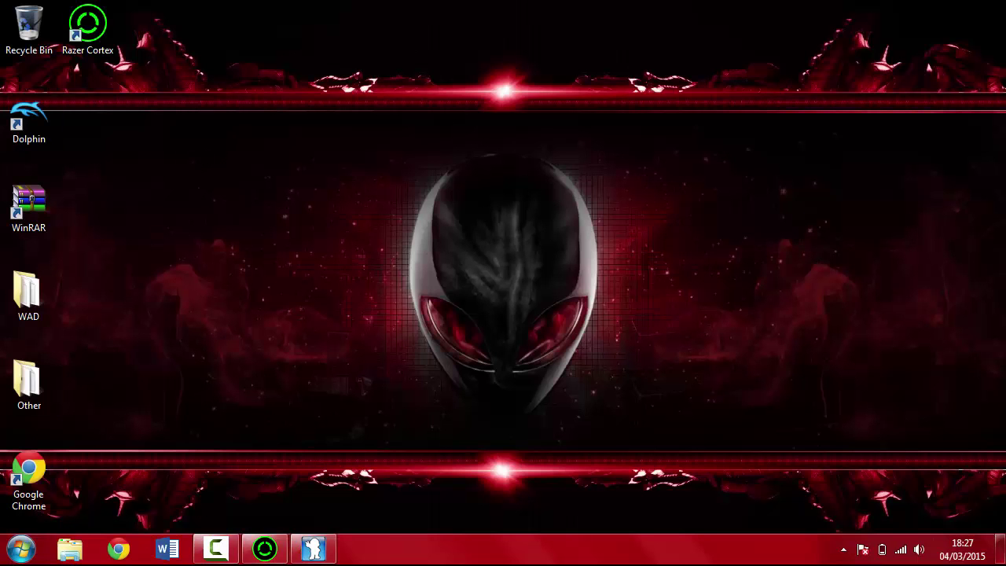